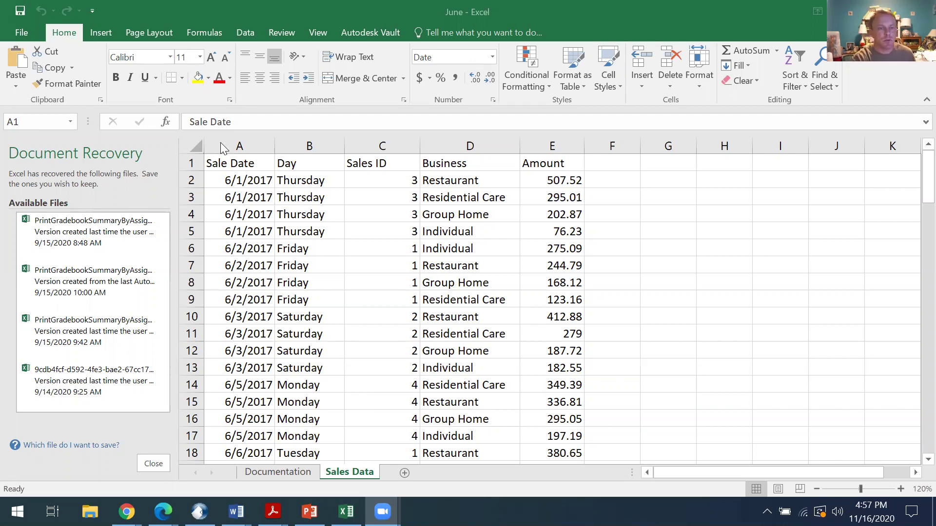
Select the Sales ID, Business and Amount columns and rows 2–3, then return to cell A1
{"action": "left_click", "coordinate": [370, 145]}
{"action": "left_click", "coordinate": [462, 145]}
{"action": "left_click", "coordinate": [534, 145]}
{"action": "left_click", "coordinate": [191, 180]}
{"action": "left_click", "coordinate": [192, 197]}
{"action": "left_click", "coordinate": [237, 181]}
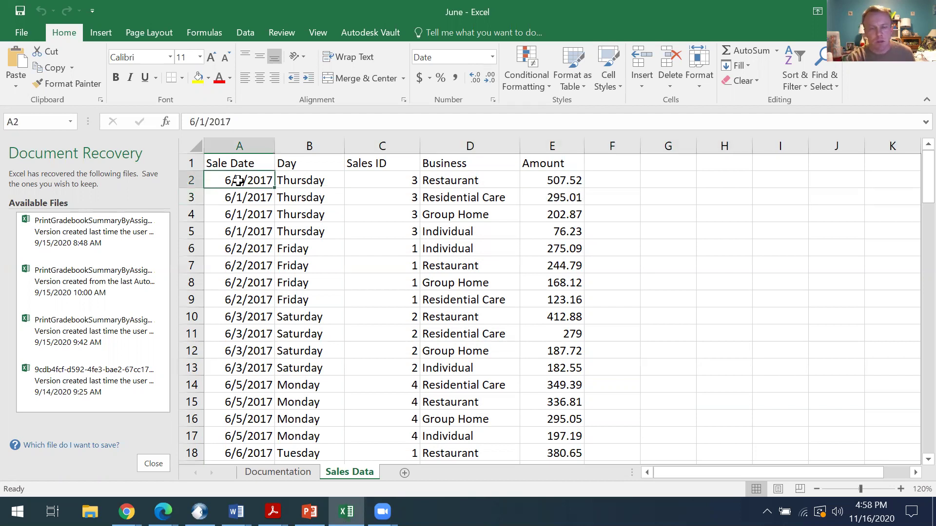
{"action": "key", "text": "Up"}
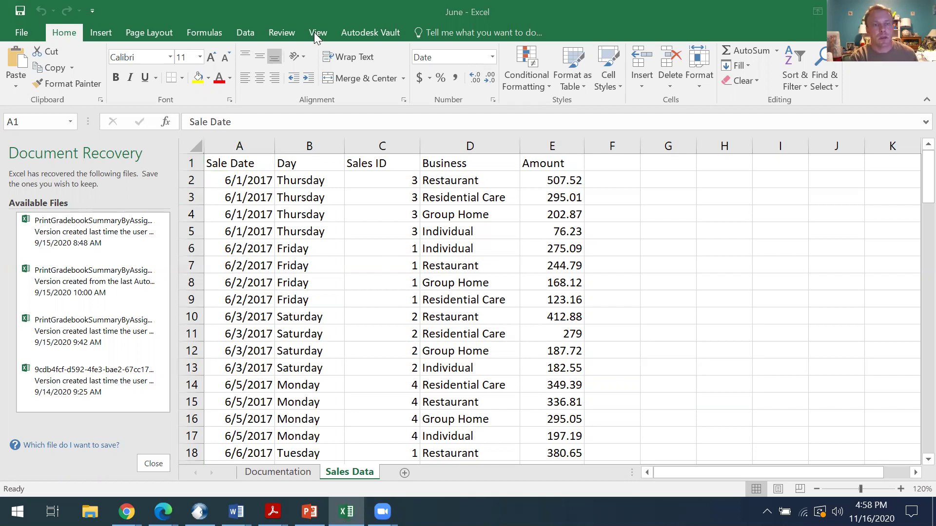
Look over the View, Home, Insert, Page Layout, Formulas and Review ribbon tabs
{"action": "left_click", "coordinate": [267, 162]}
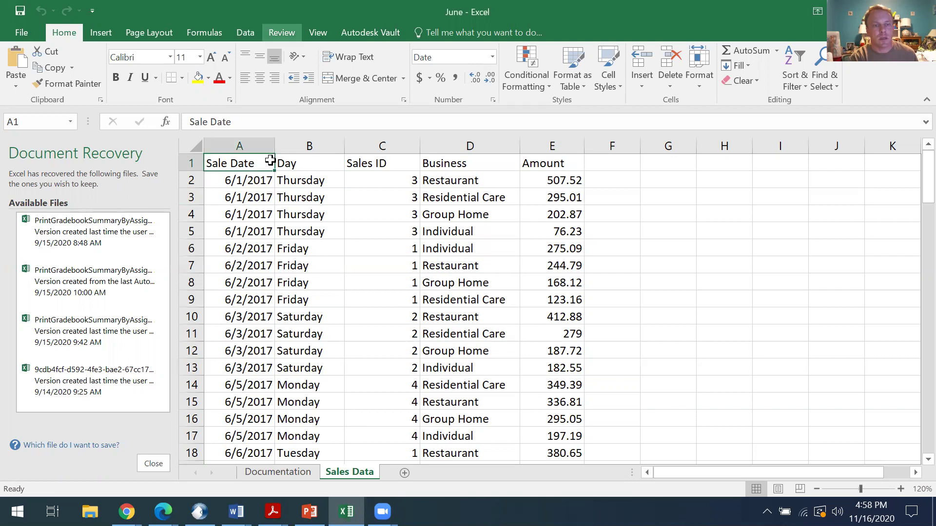
{"action": "left_click", "coordinate": [317, 33]}
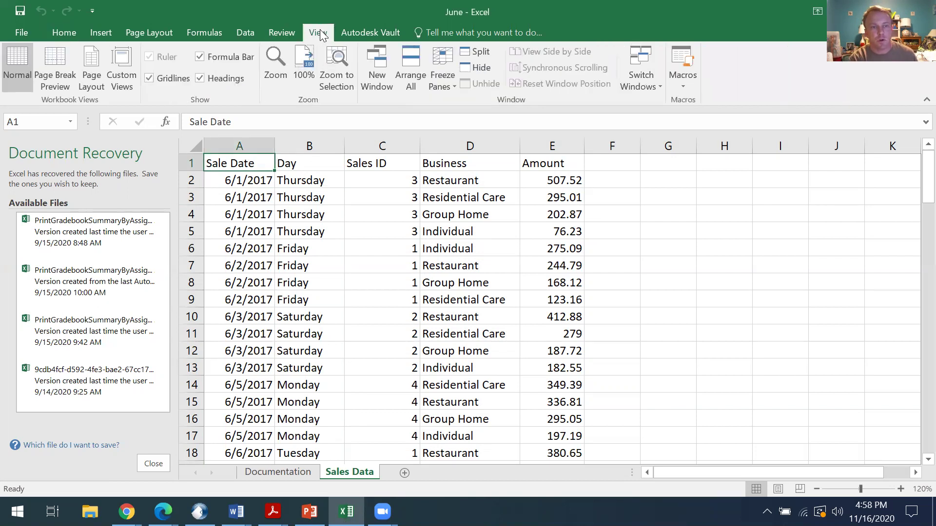
{"action": "left_click", "coordinate": [60, 34]}
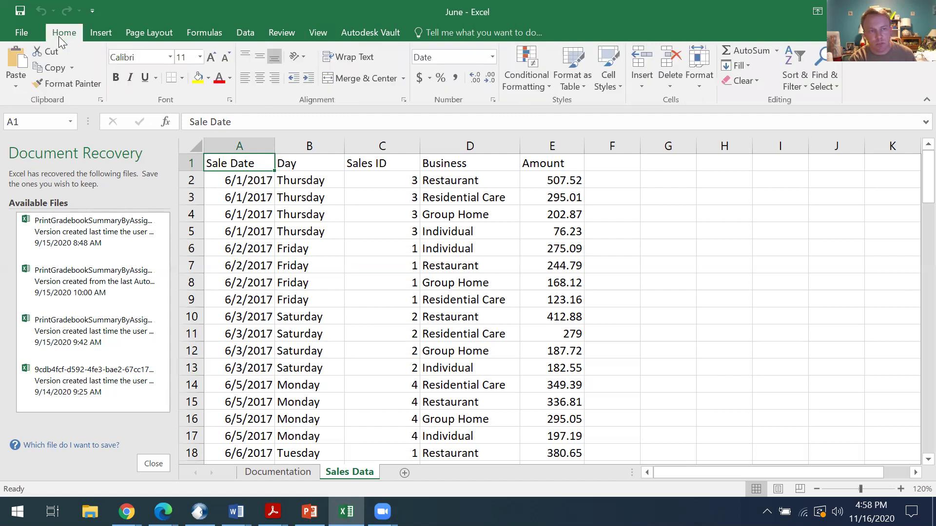
{"action": "left_click", "coordinate": [95, 34]}
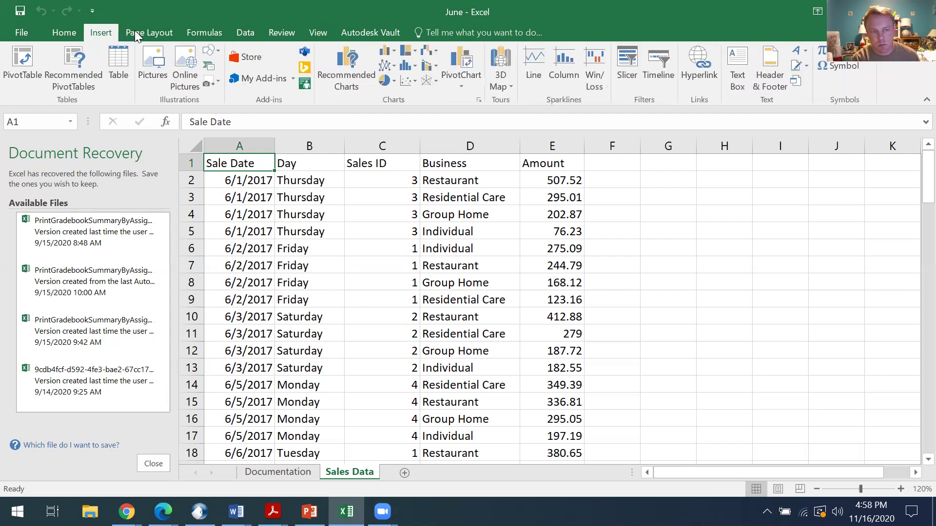
{"action": "left_click", "coordinate": [135, 32]}
{"action": "left_click", "coordinate": [201, 33]}
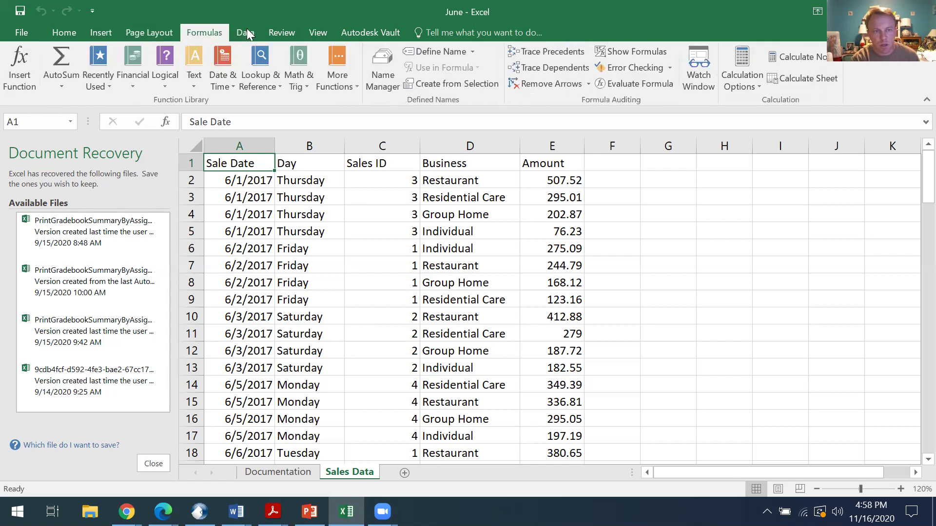
{"action": "left_click", "coordinate": [276, 31]}
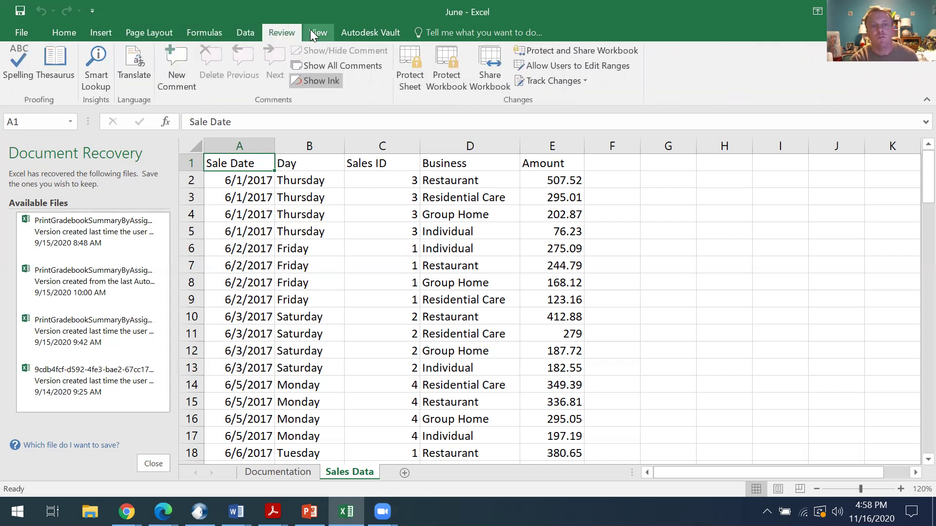
Freeze the top row of Sales Data with View > Freeze Panes > Freeze Top Row
{"action": "left_click", "coordinate": [314, 32]}
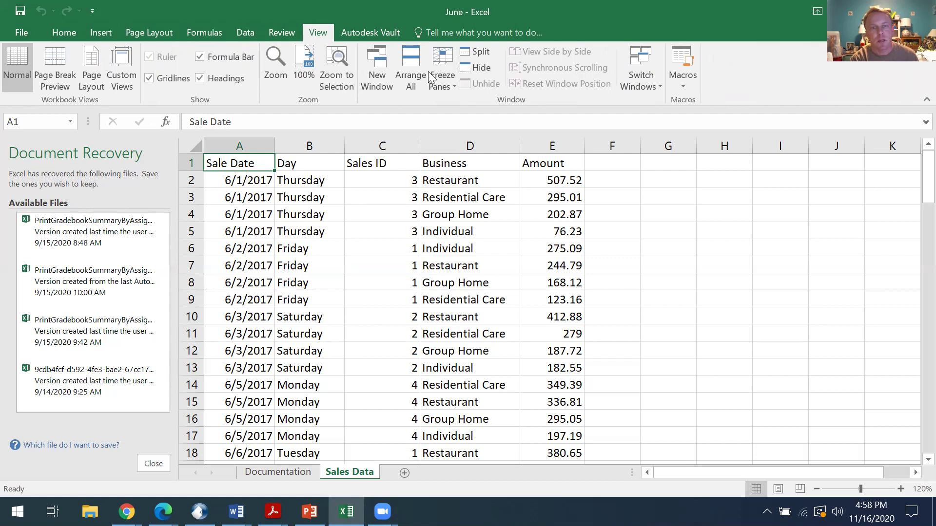
{"action": "left_click", "coordinate": [447, 81]}
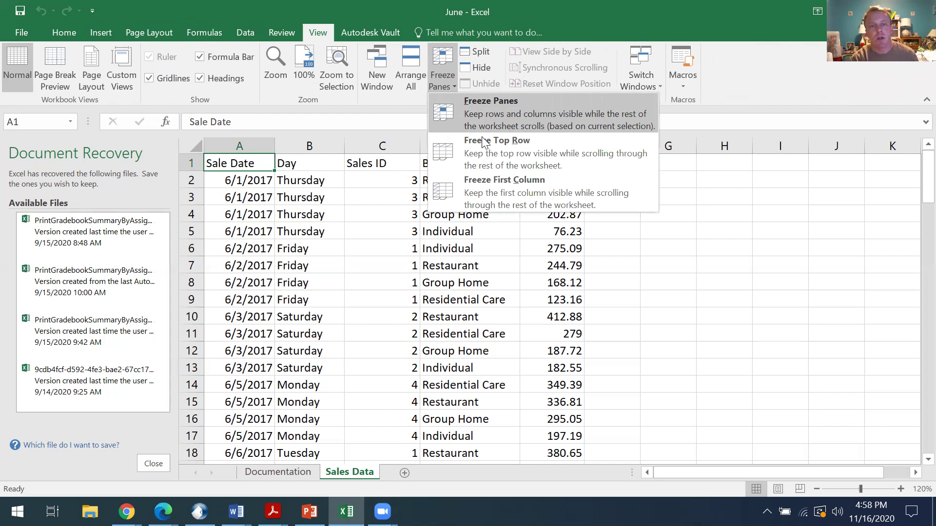
{"action": "left_click", "coordinate": [488, 163]}
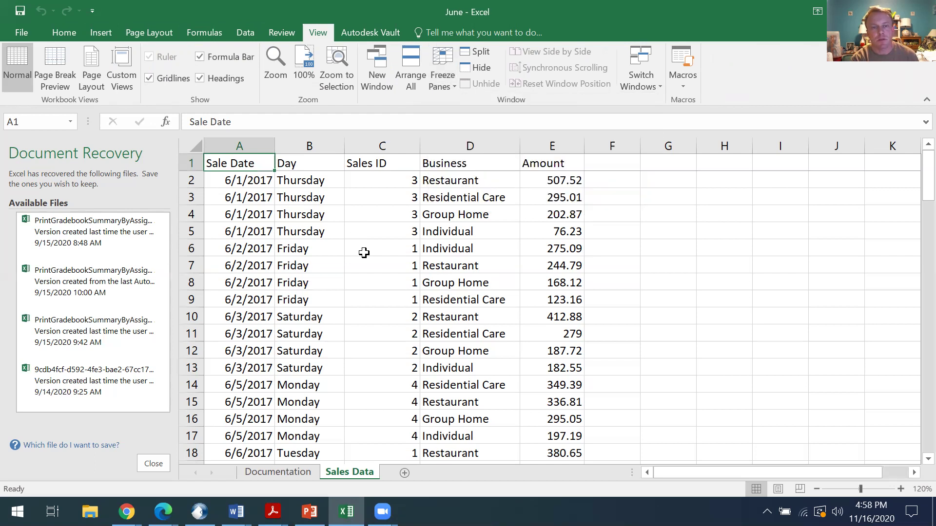
Scroll down through the sales rows and back up to confirm the header row stays fixed
{"action": "scroll", "coordinate": [364, 252], "scroll_direction": "down", "scroll_amount": 1}
{"action": "scroll", "coordinate": [364, 252], "scroll_direction": "down", "scroll_amount": 1}
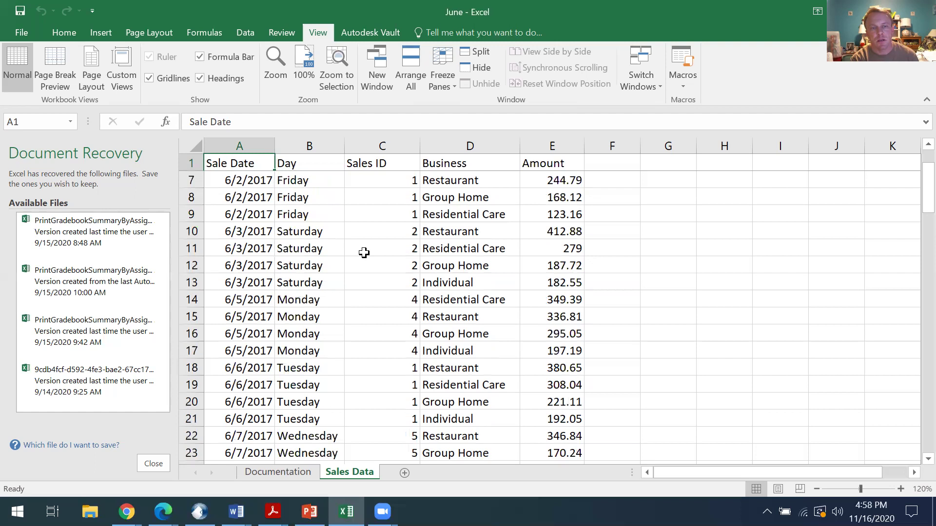
{"action": "scroll", "coordinate": [364, 252], "scroll_direction": "down", "scroll_amount": 1}
{"action": "scroll", "coordinate": [364, 252], "scroll_direction": "down", "scroll_amount": 1}
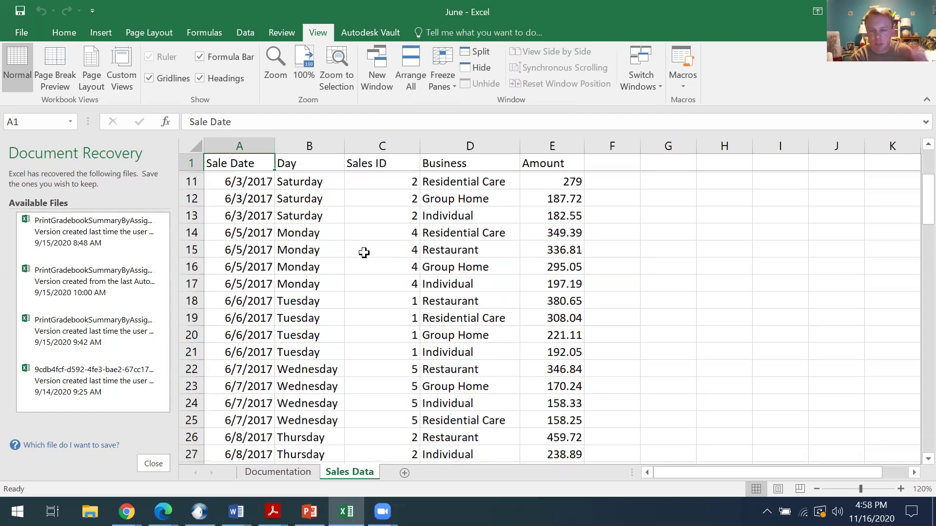
{"action": "scroll", "coordinate": [365, 252], "scroll_direction": "up", "scroll_amount": 3}
{"action": "scroll", "coordinate": [364, 253], "scroll_direction": "up", "scroll_amount": 1}
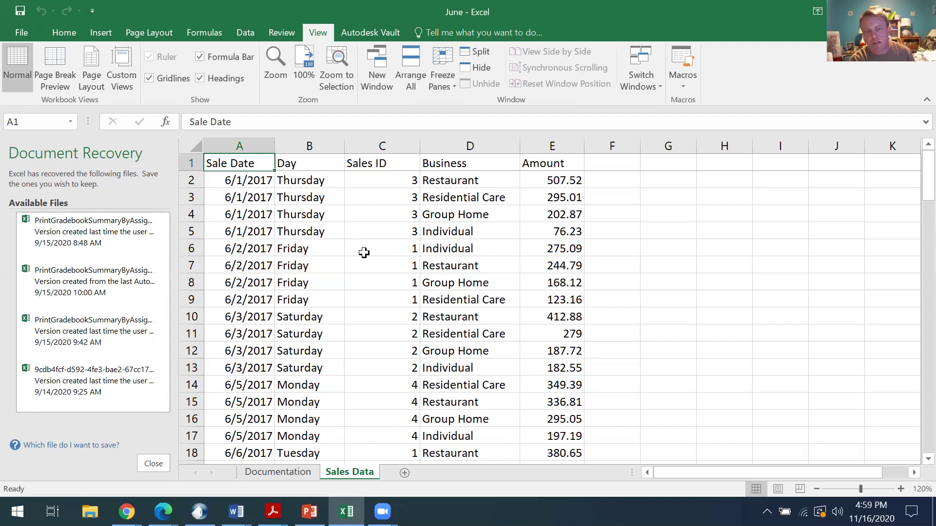
{"action": "scroll", "coordinate": [364, 252], "scroll_direction": "down", "scroll_amount": 2}
{"action": "scroll", "coordinate": [364, 252], "scroll_direction": "down", "scroll_amount": 1}
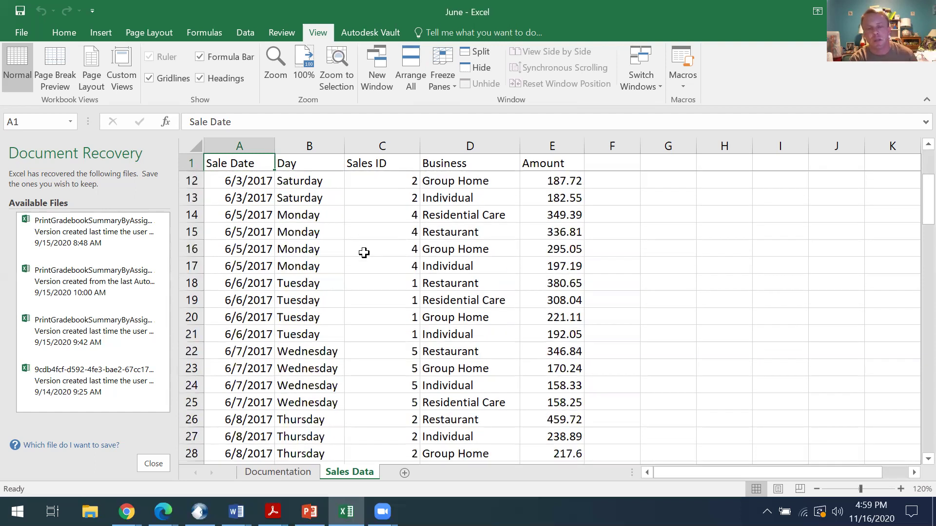
{"action": "scroll", "coordinate": [364, 252], "scroll_direction": "down", "scroll_amount": 1}
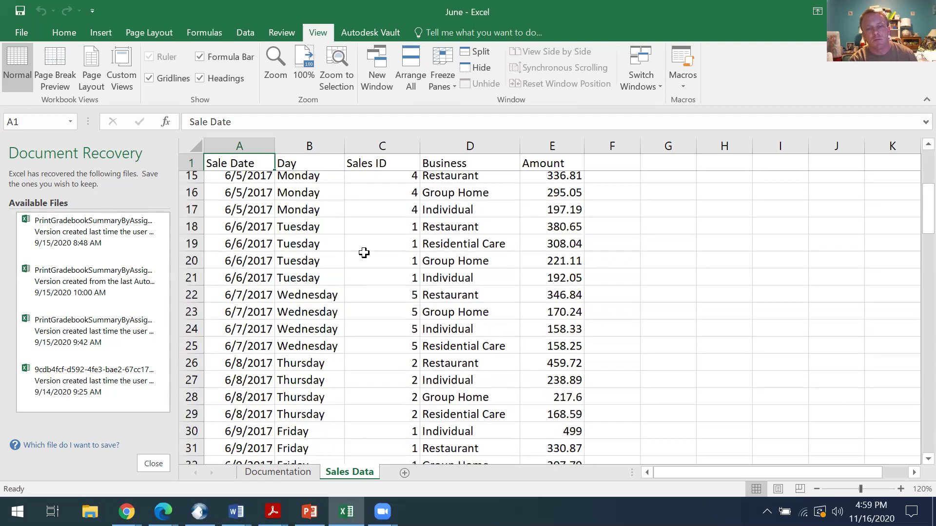
{"action": "scroll", "coordinate": [364, 253], "scroll_direction": "down", "scroll_amount": 1}
{"action": "scroll", "coordinate": [364, 253], "scroll_direction": "down", "scroll_amount": 1}
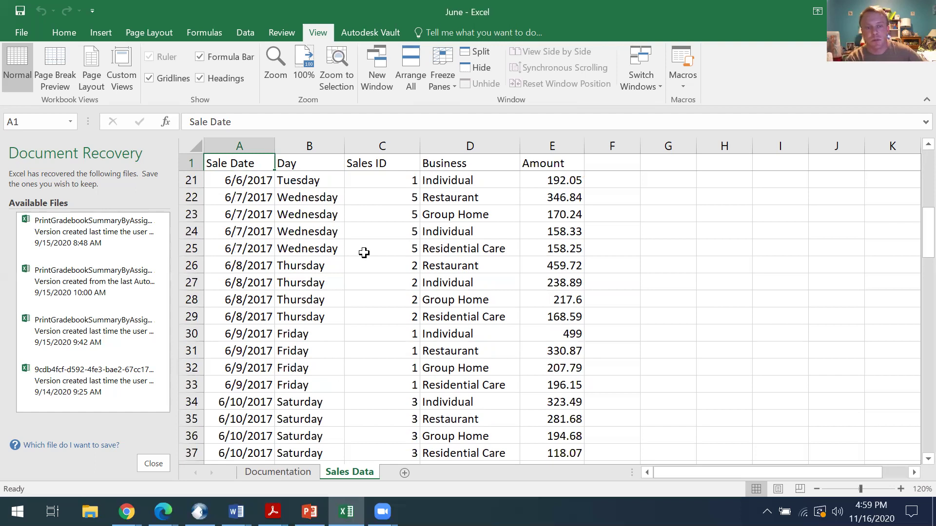
{"action": "scroll", "coordinate": [363, 253], "scroll_direction": "down", "scroll_amount": 1}
{"action": "scroll", "coordinate": [364, 252], "scroll_direction": "down", "scroll_amount": 3}
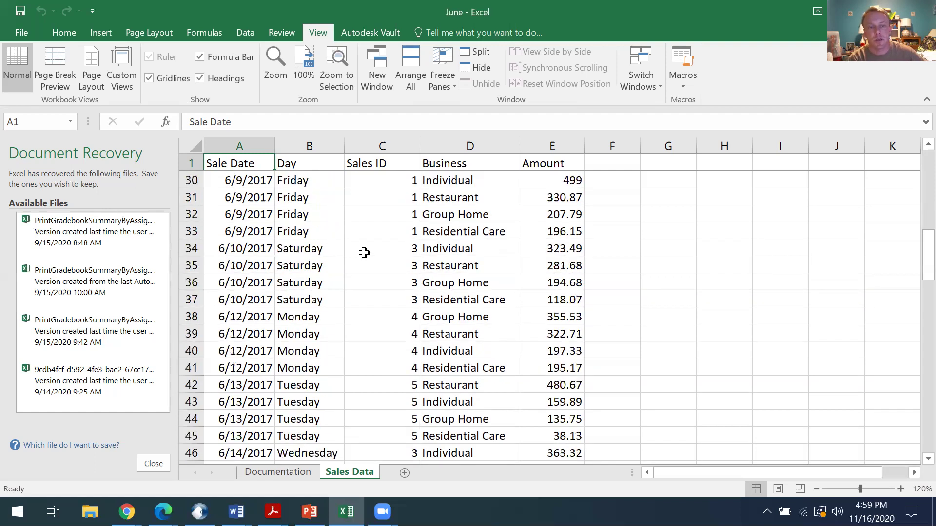
{"action": "scroll", "coordinate": [364, 253], "scroll_direction": "down", "scroll_amount": 3}
{"action": "scroll", "coordinate": [328, 221], "scroll_direction": "down", "scroll_amount": 2}
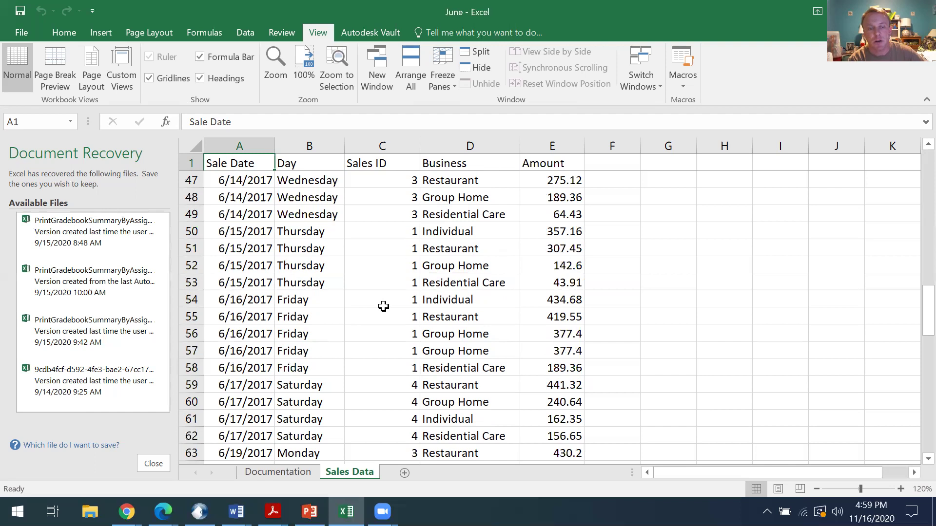
{"action": "scroll", "coordinate": [383, 306], "scroll_direction": "down", "scroll_amount": 20}
{"action": "scroll", "coordinate": [383, 306], "scroll_direction": "down", "scroll_amount": 20}
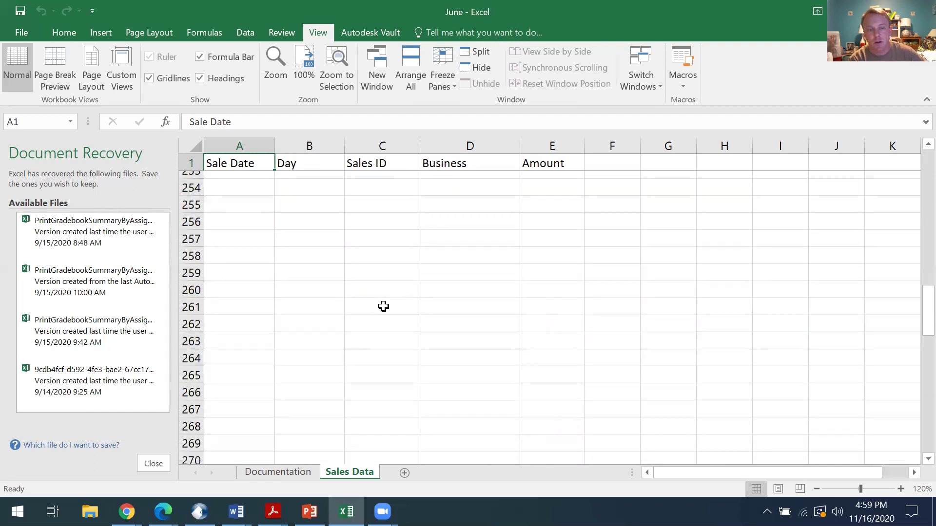
{"action": "scroll", "coordinate": [383, 306], "scroll_direction": "down", "scroll_amount": 20}
{"action": "scroll", "coordinate": [383, 306], "scroll_direction": "down", "scroll_amount": 20}
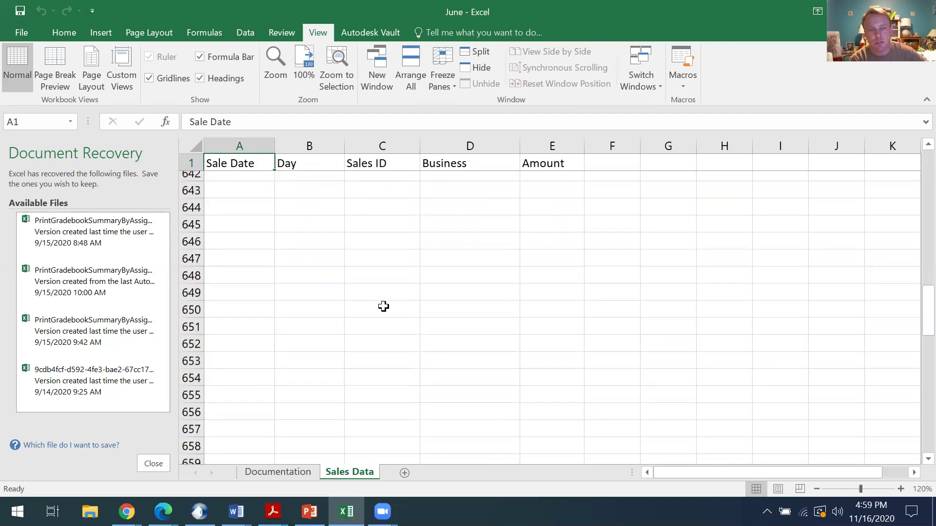
{"action": "scroll", "coordinate": [383, 306], "scroll_direction": "down", "scroll_amount": 1}
{"action": "scroll", "coordinate": [383, 306], "scroll_direction": "up", "scroll_amount": 6}
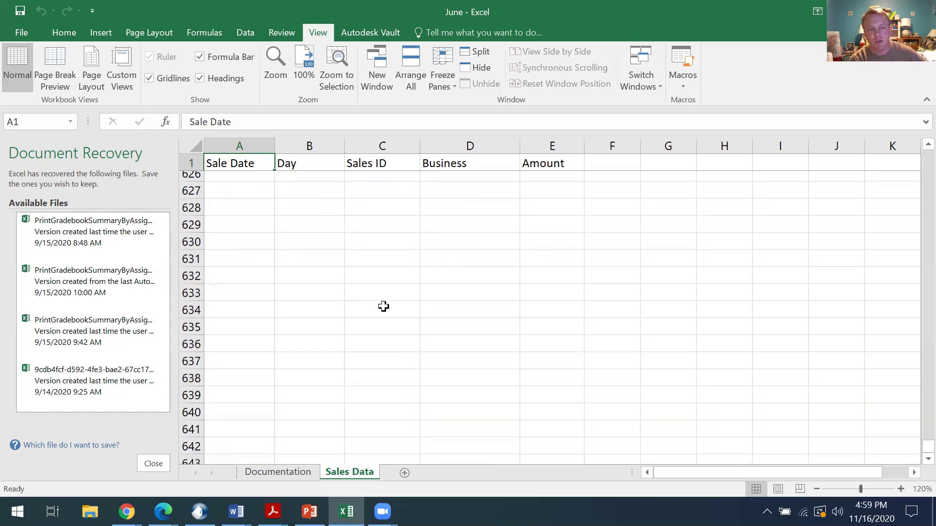
{"action": "scroll", "coordinate": [384, 306], "scroll_direction": "up", "scroll_amount": 20}
{"action": "scroll", "coordinate": [383, 306], "scroll_direction": "up", "scroll_amount": 20}
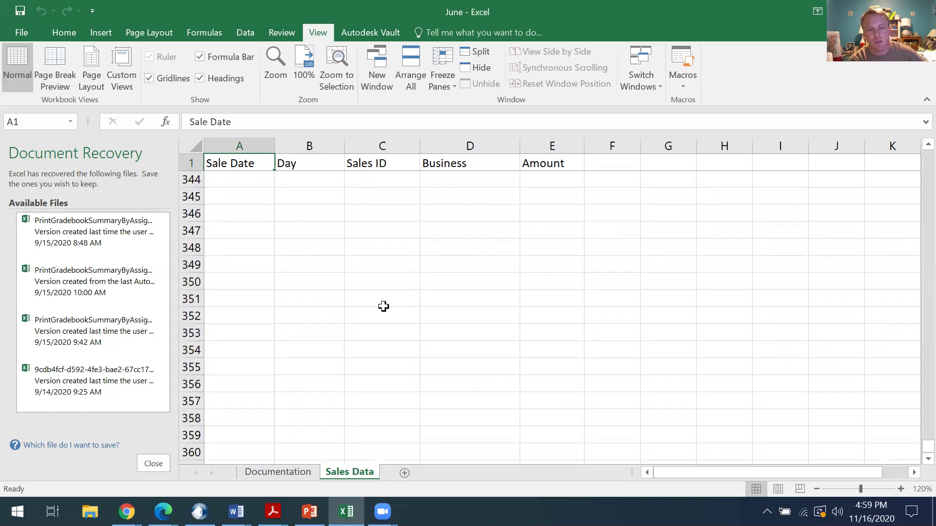
{"action": "scroll", "coordinate": [383, 306], "scroll_direction": "up", "scroll_amount": 20}
{"action": "scroll", "coordinate": [383, 306], "scroll_direction": "up", "scroll_amount": 10}
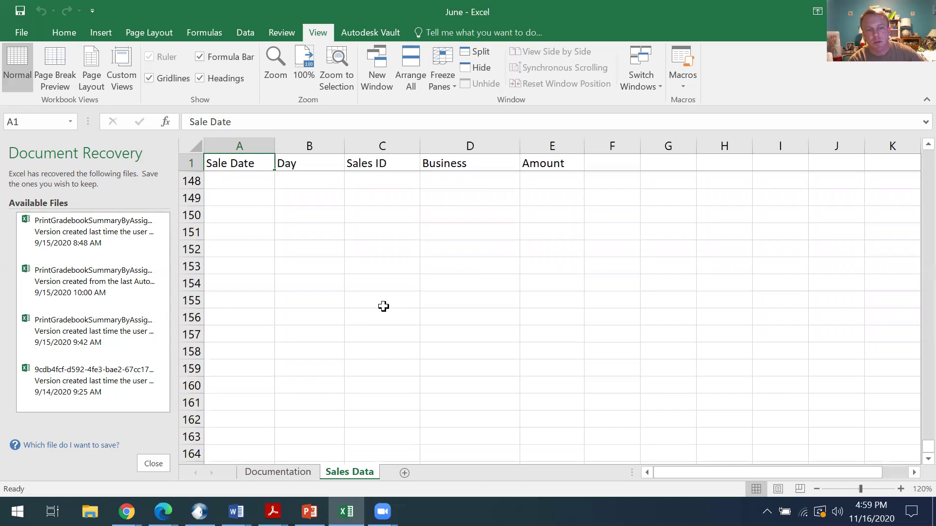
{"action": "scroll", "coordinate": [384, 306], "scroll_direction": "up", "scroll_amount": 20}
{"action": "scroll", "coordinate": [384, 306], "scroll_direction": "down", "scroll_amount": 1}
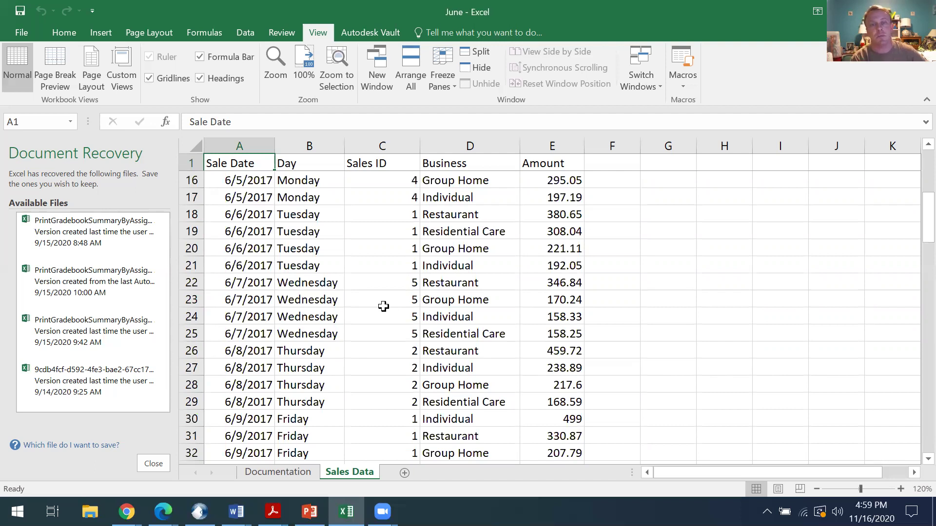
{"action": "scroll", "coordinate": [383, 306], "scroll_direction": "up", "scroll_amount": 2}
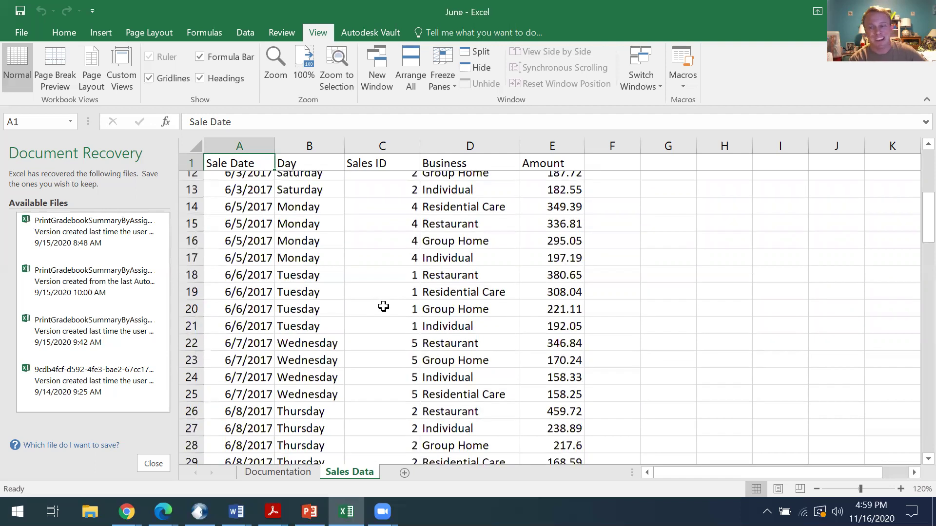
{"action": "scroll", "coordinate": [384, 306], "scroll_direction": "up", "scroll_amount": 4}
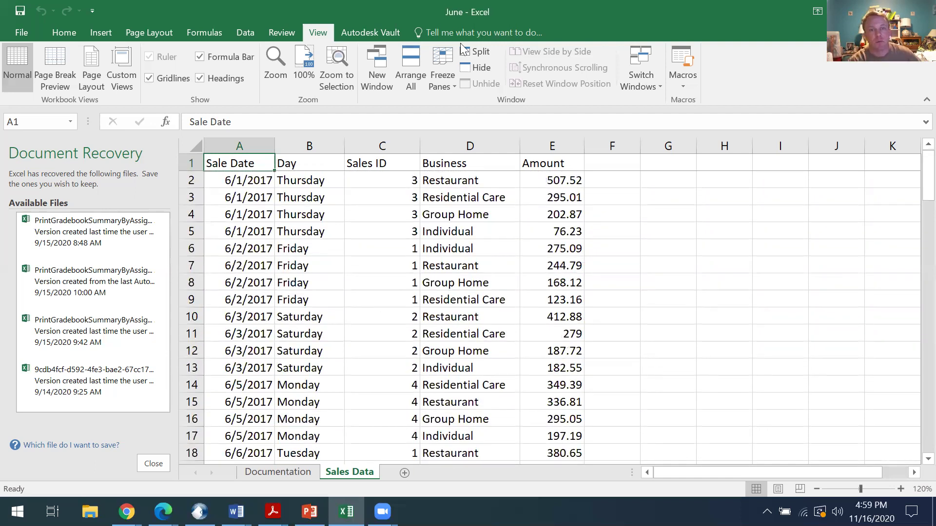
{"action": "left_click", "coordinate": [450, 66]}
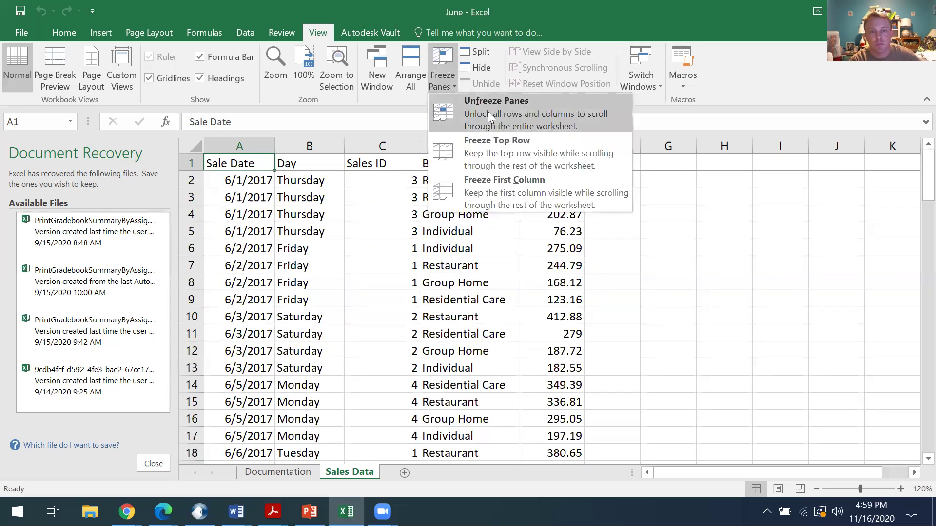
{"action": "left_click", "coordinate": [487, 111]}
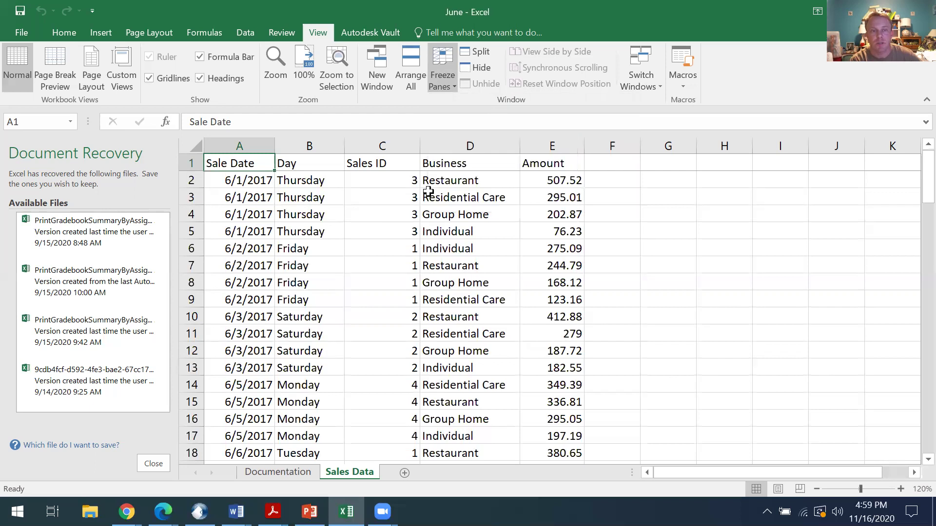
{"action": "scroll", "coordinate": [403, 240], "scroll_direction": "down", "scroll_amount": 8}
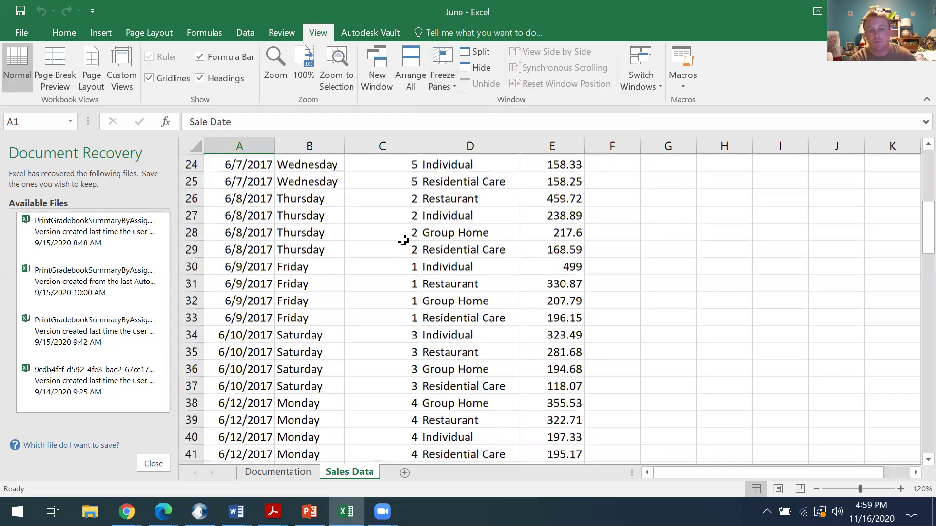
{"action": "scroll", "coordinate": [402, 240], "scroll_direction": "up", "scroll_amount": 7}
{"action": "scroll", "coordinate": [403, 240], "scroll_direction": "up", "scroll_amount": 1}
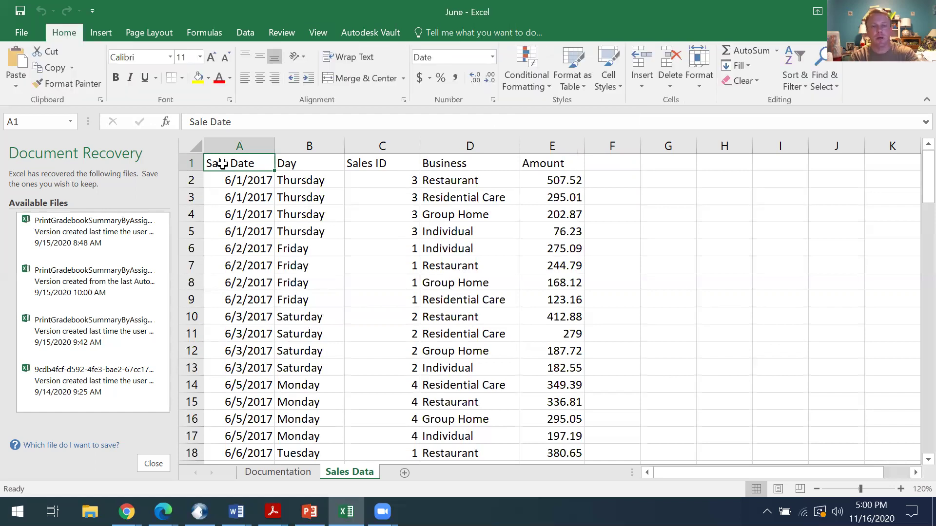
Select the sales table A1:E102 using Shift+arrow keys from cell A1
{"action": "key", "text": "shift+Right"}
{"action": "key", "text": "shift+Right"}
{"action": "key", "text": "shift+Right"}
{"action": "key", "text": "shift+Right"}
{"action": "key", "text": "shift+Down"}
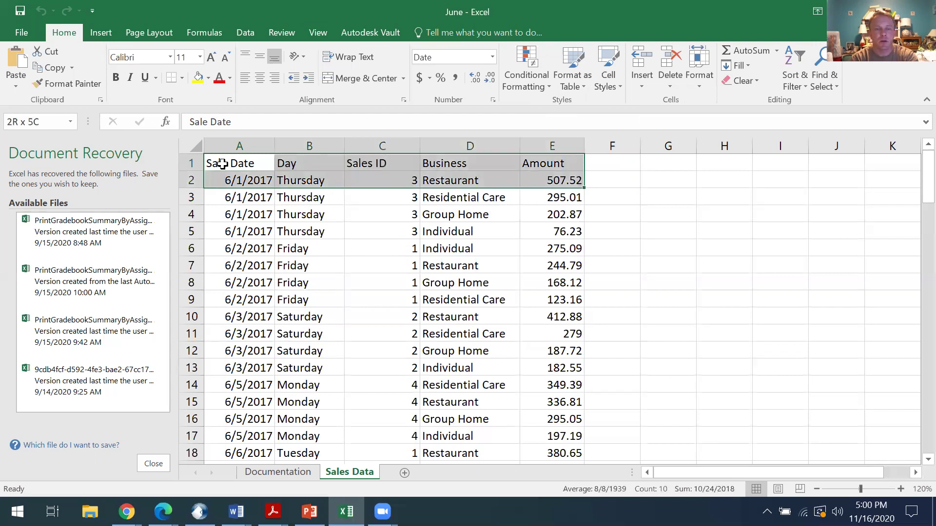
{"action": "key", "text": "shift+Down"}
{"action": "key", "text": "shift+Down"}
{"action": "key", "text": "shift+Down"}
{"action": "key", "text": "shift+Down"}
{"action": "key", "text": "shift+Down"}
{"action": "key", "text": "shift+Down"}
{"action": "key", "text": "shift+Down"}
{"action": "key", "text": "shift+Down"}
{"action": "key", "text": "shift+Down"}
{"action": "key", "text": "shift+Down"}
{"action": "key", "text": "shift+Down"}
{"action": "key", "text": "shift+Down"}
{"action": "key", "text": "shift+Down"}
{"action": "key", "text": "shift+Down"}
{"action": "key", "text": "shift+Down"}
{"action": "key", "text": "shift+Down"}
{"action": "key", "text": "shift+Down"}
{"action": "key", "text": "shift+Down"}
{"action": "key", "text": "shift+Down"}
{"action": "key", "text": "shift+Down"}
{"action": "key", "text": "shift+Down"}
{"action": "key", "text": "shift+Down"}
{"action": "key", "text": "shift+Down"}
{"action": "key", "text": "shift+Down"}
{"action": "key", "text": "shift+Down"}
{"action": "key", "text": "shift+Down"}
{"action": "key", "text": "shift+Down"}
{"action": "key", "text": "shift+Down"}
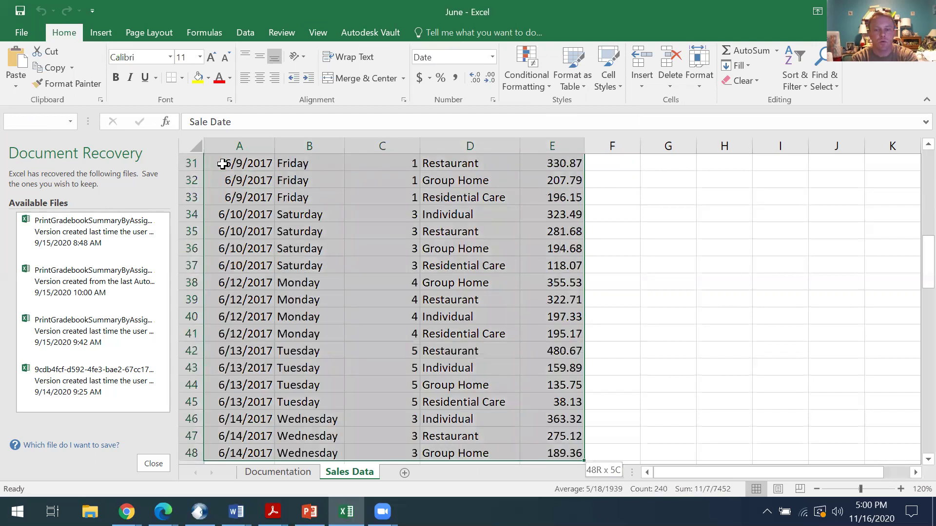
{"action": "key", "text": "shift+Down"}
{"action": "key", "text": "shift+Down"}
{"action": "key", "text": "shift+Down"}
{"action": "key", "text": "shift+Down"}
{"action": "key", "text": "shift+Down"}
{"action": "key", "text": "shift+Down"}
{"action": "key", "text": "shift+Down"}
{"action": "key", "text": "shift+Down"}
{"action": "key", "text": "shift+Down"}
{"action": "key", "text": "shift+Down"}
{"action": "key", "text": "shift+Down"}
{"action": "key", "text": "shift+Down"}
{"action": "key", "text": "shift+Down"}
{"action": "key", "text": "shift+Down"}
{"action": "key", "text": "shift+Down"}
{"action": "key", "text": "shift+Down"}
{"action": "key", "text": "shift+Down"}
{"action": "key", "text": "shift+Down"}
{"action": "key", "text": "shift+Down"}
{"action": "key", "text": "shift+Down"}
{"action": "key", "text": "shift+Down"}
{"action": "key", "text": "shift+Down"}
{"action": "key", "text": "shift+Down"}
{"action": "key", "text": "shift+Down"}
{"action": "key", "text": "shift+Down"}
{"action": "key", "text": "shift+Down"}
{"action": "key", "text": "shift+Down"}
{"action": "key", "text": "shift+Down"}
{"action": "key", "text": "shift+Down"}
{"action": "key", "text": "shift+Down"}
{"action": "key", "text": "shift+Down"}
{"action": "key", "text": "shift+Down"}
{"action": "key", "text": "shift+Down"}
{"action": "key", "text": "shift+Down"}
{"action": "key", "text": "shift+Down"}
{"action": "key", "text": "shift+Down"}
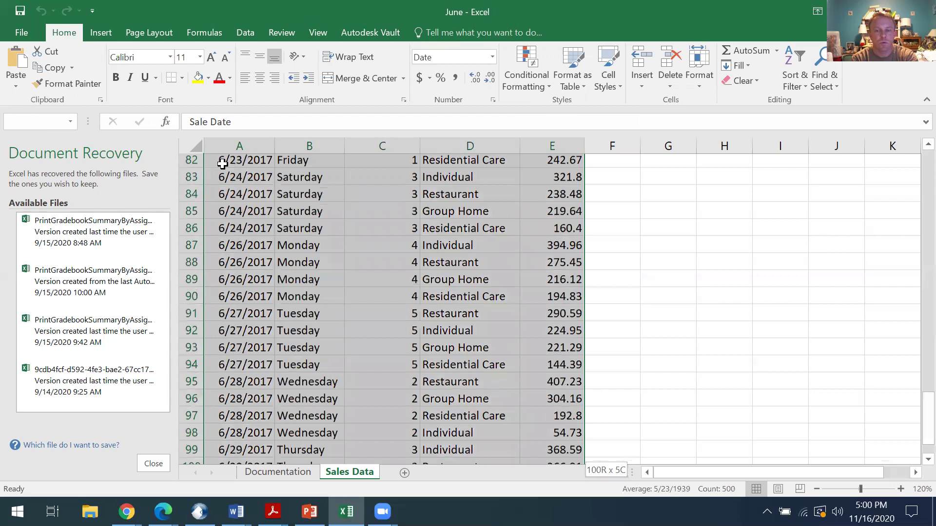
{"action": "key", "text": "shift+Down"}
{"action": "key", "text": "shift+Down"}
{"action": "key", "text": "shift+Down"}
{"action": "key", "text": "shift+Down"}
{"action": "key", "text": "shift+Down"}
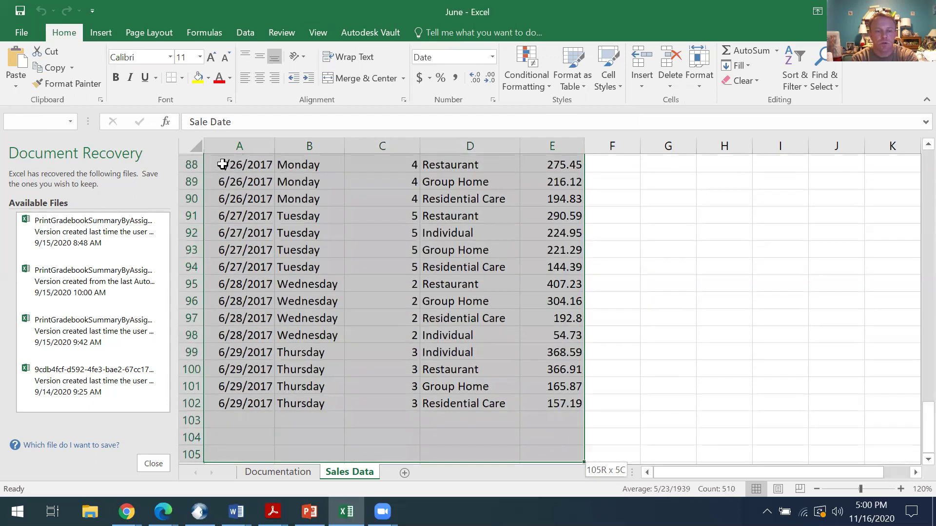
{"action": "key", "text": "shift+Up"}
{"action": "key", "text": "shift+Up"}
{"action": "key", "text": "shift+Up"}
{"action": "key", "text": "shift+Up"}
{"action": "key", "text": "shift+Down"}
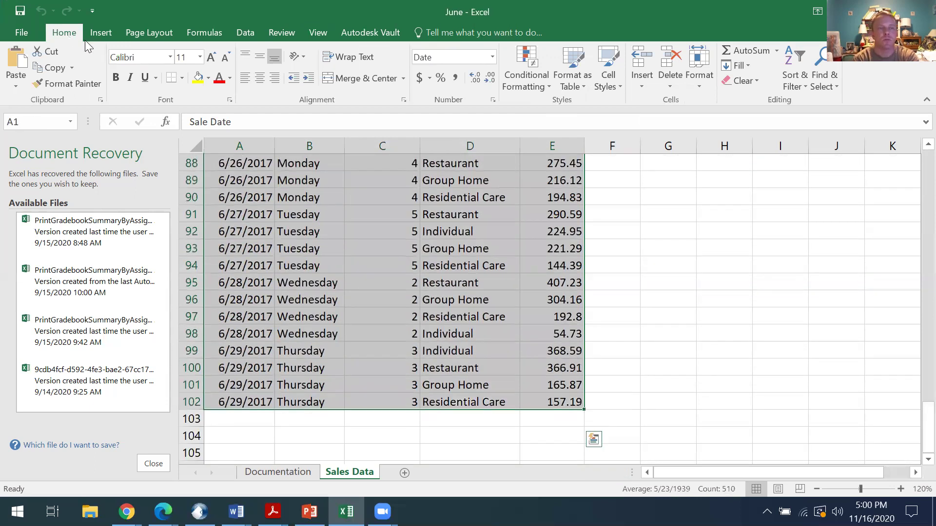
Insert a PivotTable from 'Sales Data'!$A$1:$E$102 placed on a new worksheet
{"action": "left_click", "coordinate": [99, 33]}
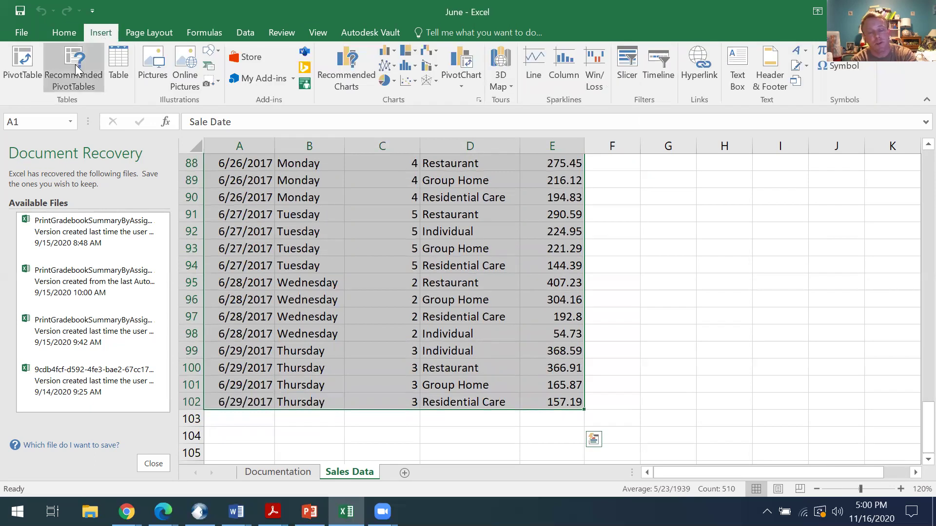
{"action": "left_click", "coordinate": [23, 62]}
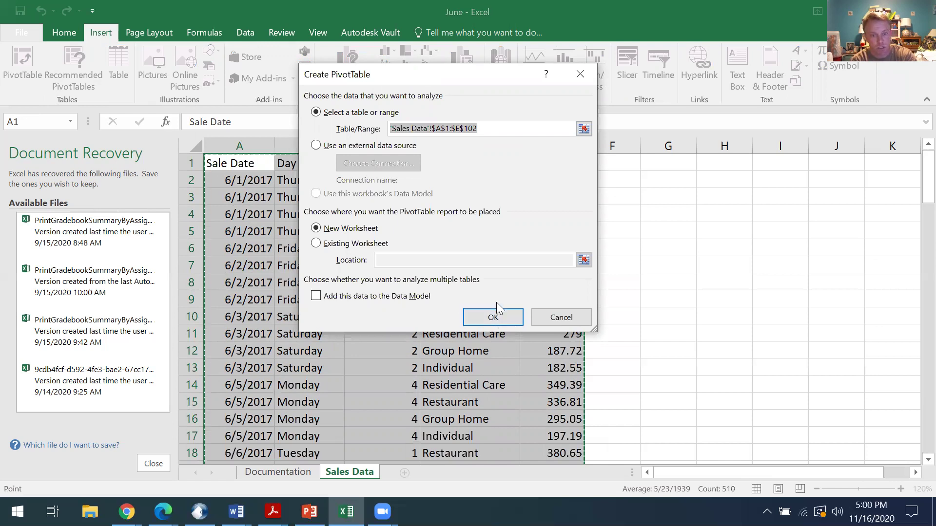
{"action": "left_click", "coordinate": [495, 317]}
{"action": "left_click", "coordinate": [495, 318]}
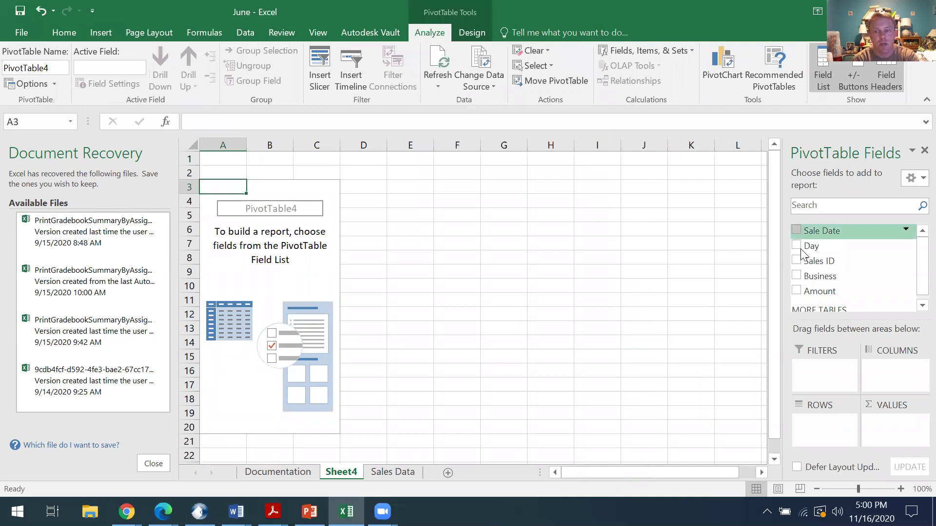
Add the Sale Date, Day, Sales ID, Business and Amount fields to PivotTable4 on Sheet4
{"action": "left_click_drag", "start_coordinate": [805, 251], "coordinate": [241, 301]}
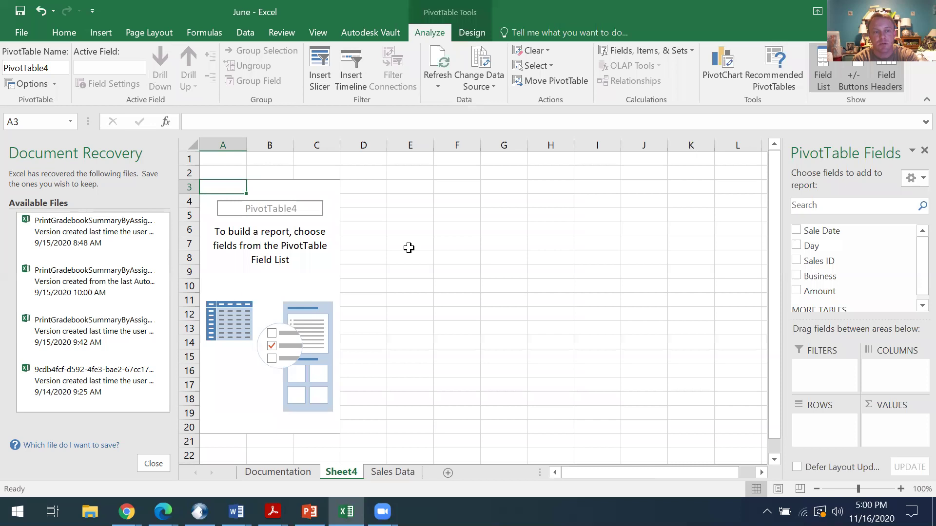
{"action": "left_click", "coordinate": [796, 230]}
{"action": "left_click", "coordinate": [795, 246]}
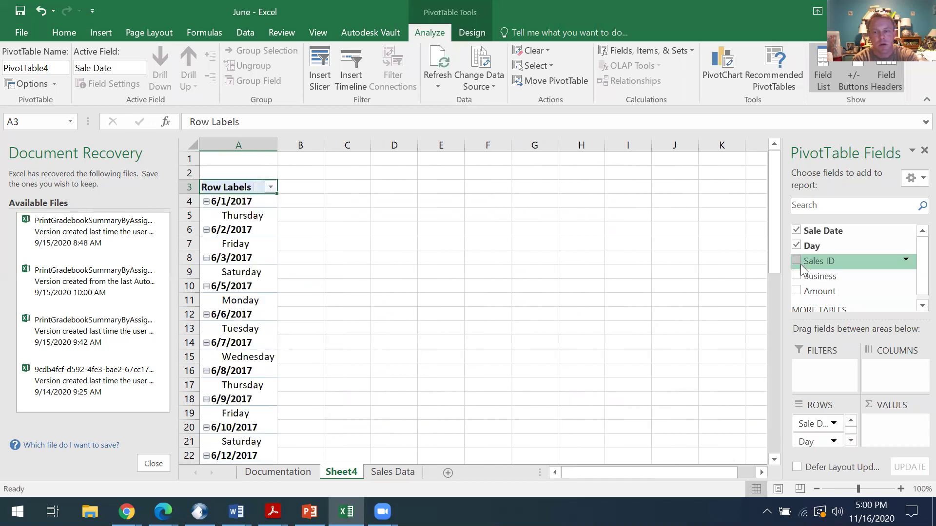
{"action": "left_click", "coordinate": [796, 261]}
{"action": "left_click", "coordinate": [796, 277]}
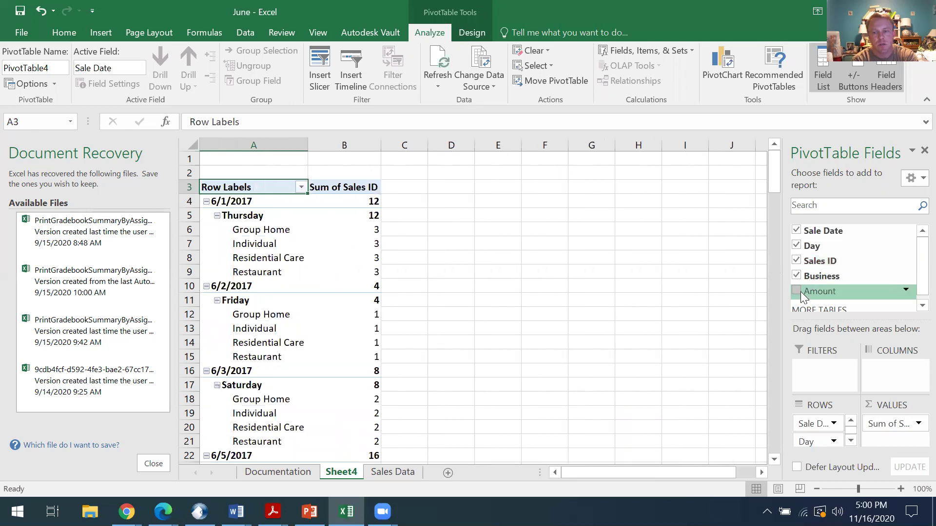
{"action": "left_click", "coordinate": [801, 293]}
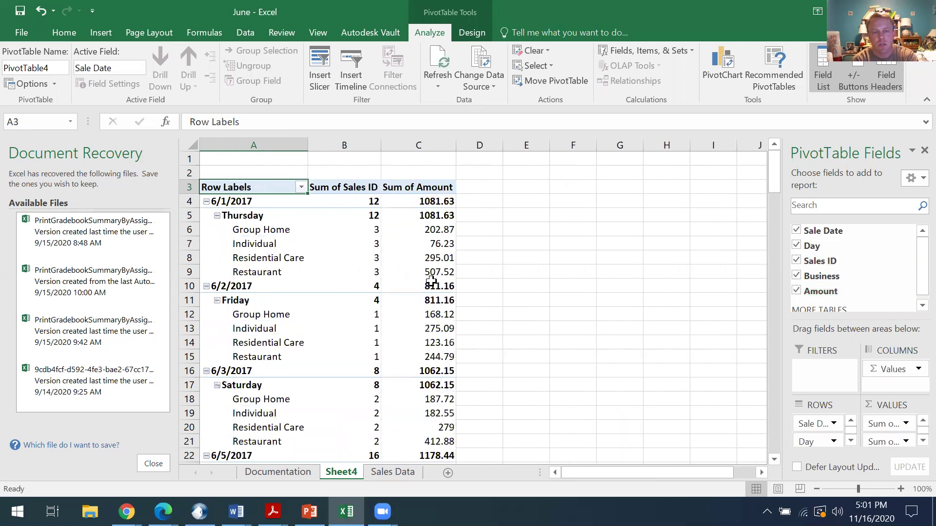
{"action": "scroll", "coordinate": [431, 281], "scroll_direction": "down", "scroll_amount": 1}
{"action": "scroll", "coordinate": [431, 280], "scroll_direction": "down", "scroll_amount": 3}
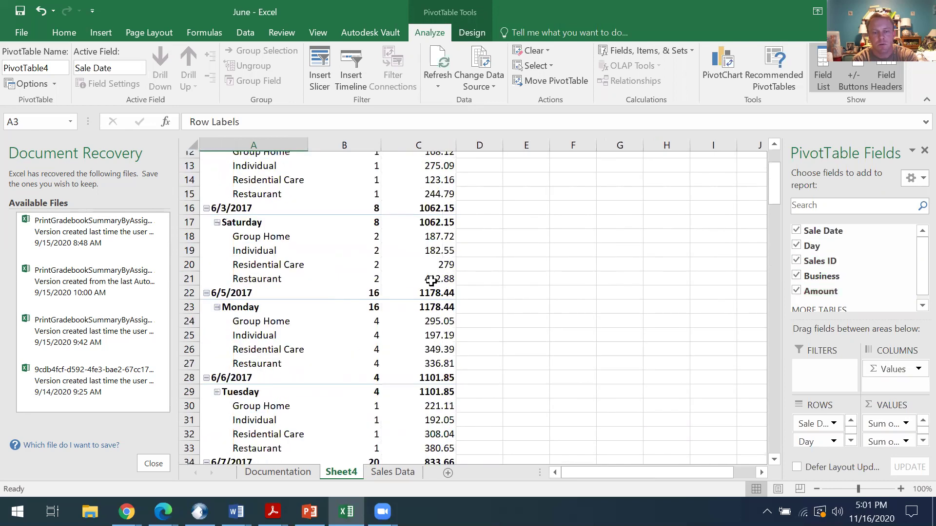
{"action": "left_click", "coordinate": [397, 473]}
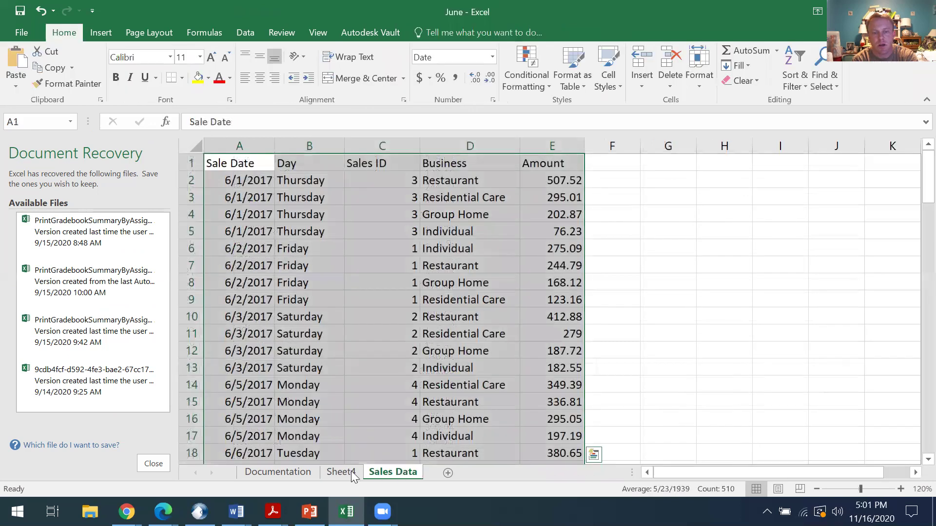
{"action": "left_click", "coordinate": [352, 473]}
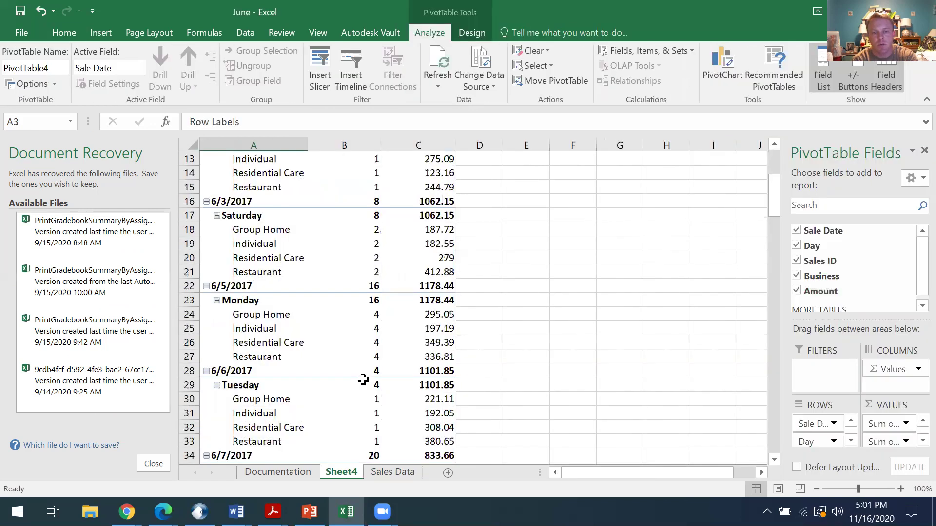
{"action": "scroll", "coordinate": [363, 380], "scroll_direction": "up", "scroll_amount": 4}
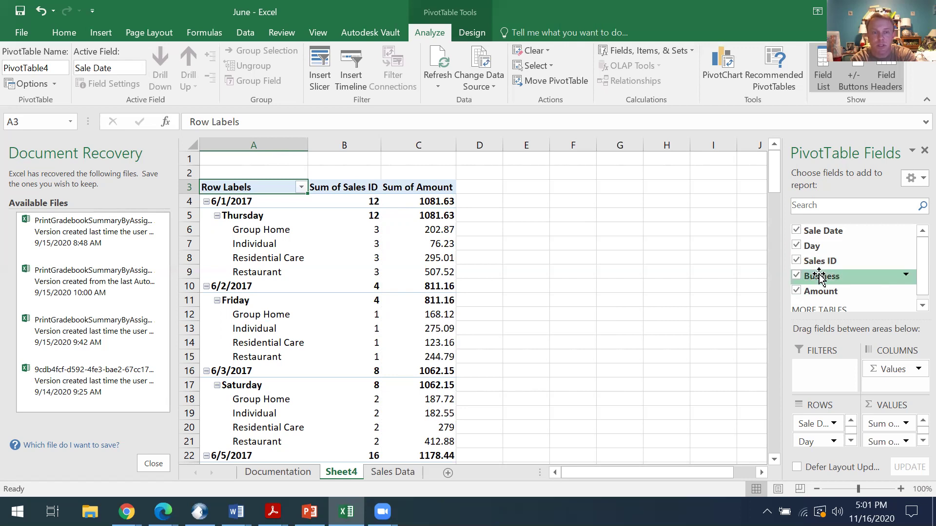
Filter the Business field to Group Home and Residential Care only, then scroll through the results
{"action": "left_click", "coordinate": [906, 275]}
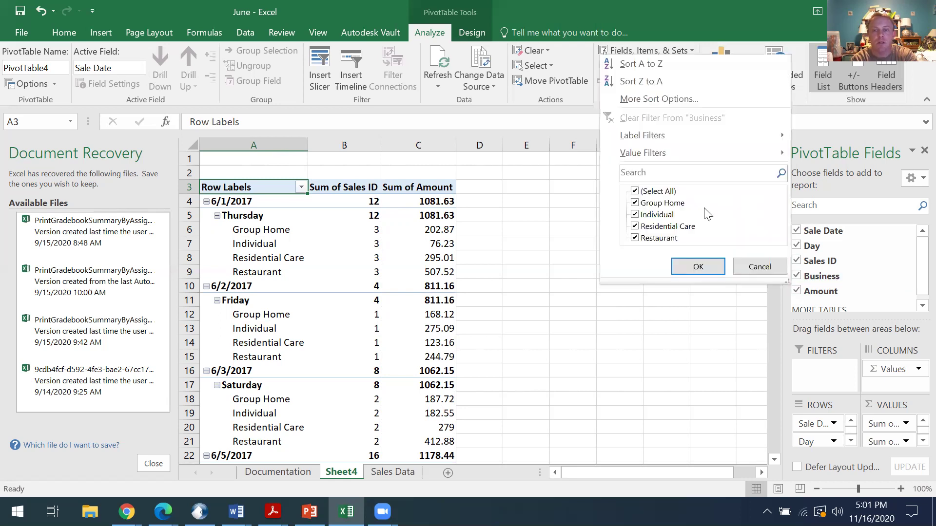
{"action": "left_click", "coordinate": [635, 192]}
{"action": "left_click", "coordinate": [636, 204]}
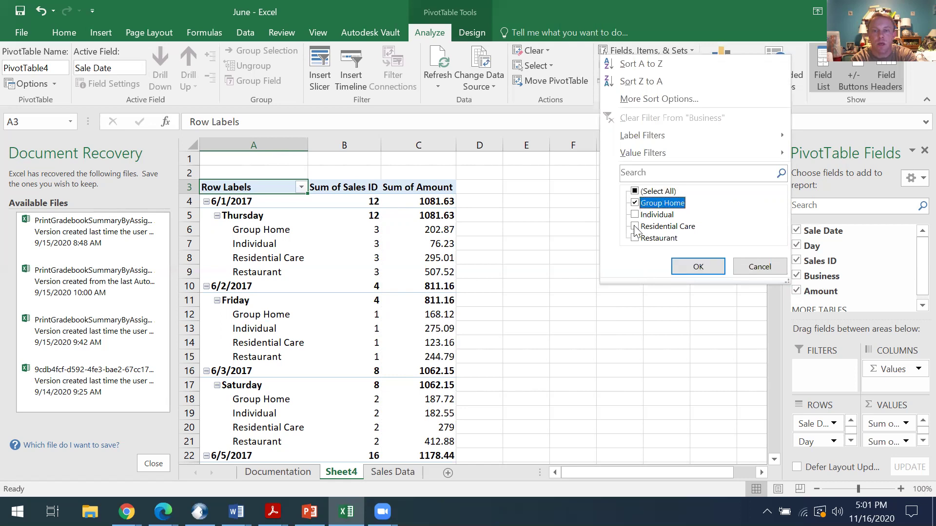
{"action": "left_click", "coordinate": [635, 227]}
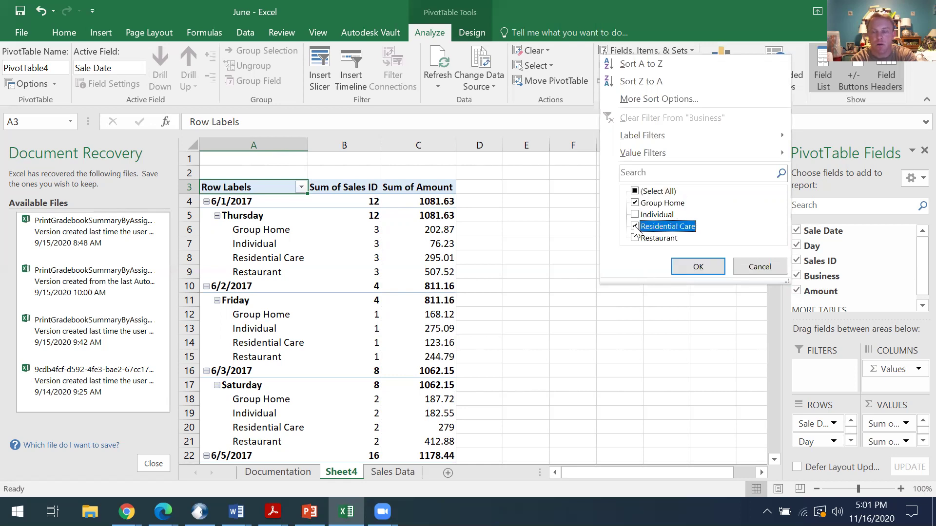
{"action": "left_click", "coordinate": [693, 267]}
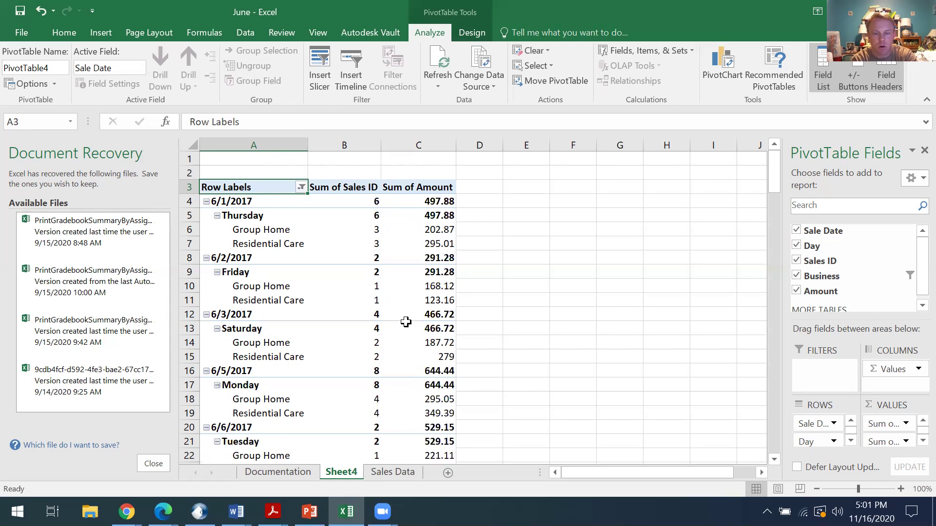
{"action": "scroll", "coordinate": [406, 322], "scroll_direction": "down", "scroll_amount": 1}
{"action": "scroll", "coordinate": [406, 321], "scroll_direction": "down", "scroll_amount": 3}
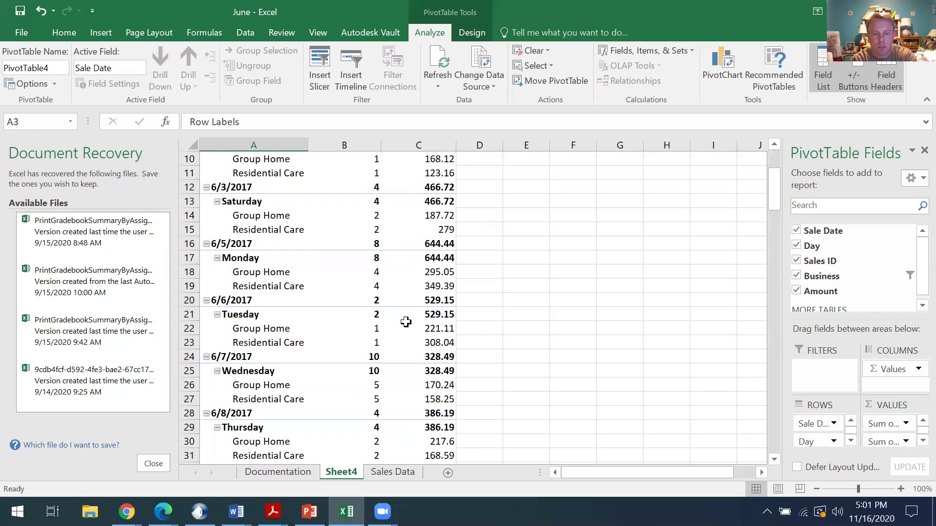
{"action": "scroll", "coordinate": [405, 322], "scroll_direction": "down", "scroll_amount": 4}
{"action": "scroll", "coordinate": [405, 322], "scroll_direction": "down", "scroll_amount": 1}
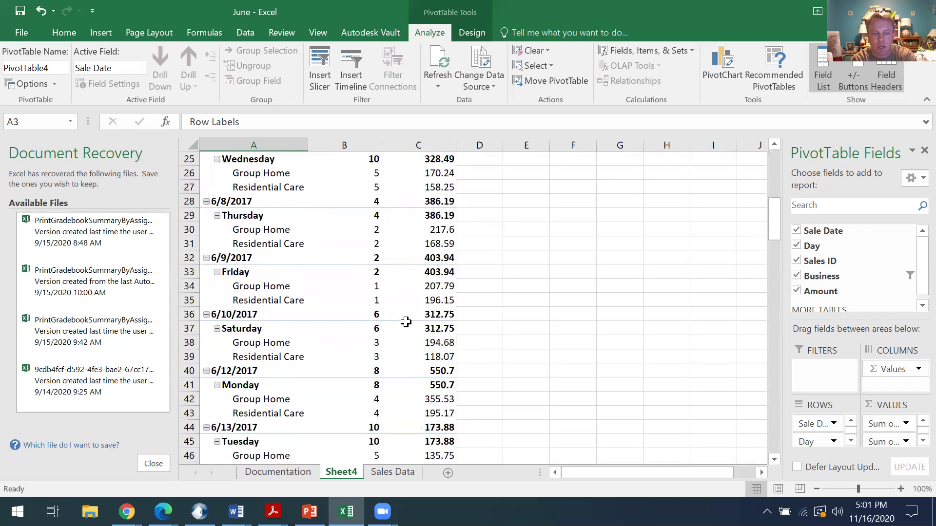
{"action": "scroll", "coordinate": [405, 321], "scroll_direction": "down", "scroll_amount": 2}
{"action": "scroll", "coordinate": [405, 321], "scroll_direction": "down", "scroll_amount": 4}
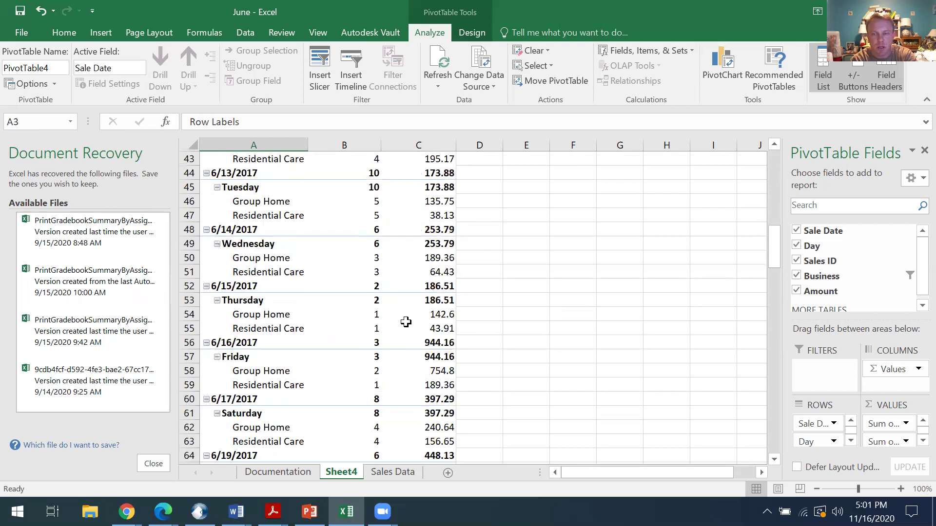
{"action": "scroll", "coordinate": [406, 321], "scroll_direction": "down", "scroll_amount": 3}
{"action": "scroll", "coordinate": [406, 322], "scroll_direction": "down", "scroll_amount": 3}
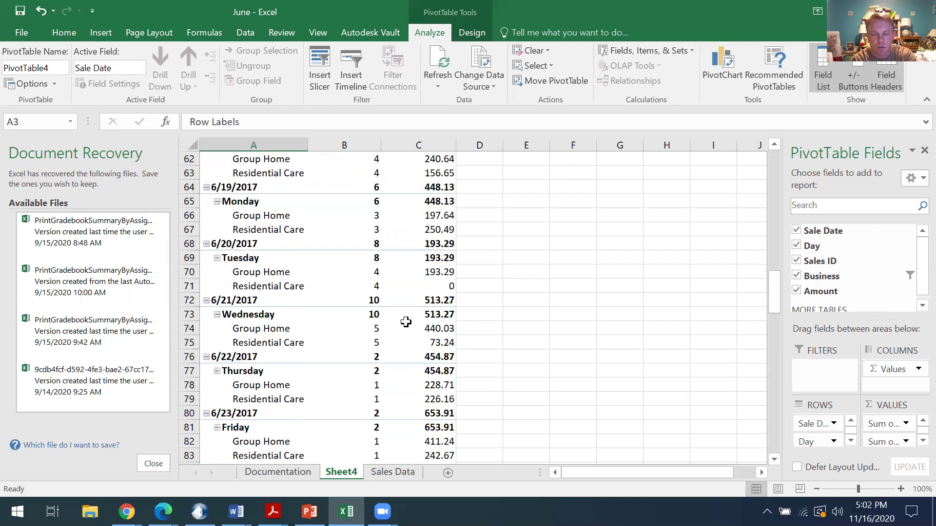
{"action": "scroll", "coordinate": [405, 321], "scroll_direction": "down", "scroll_amount": 3}
{"action": "scroll", "coordinate": [405, 321], "scroll_direction": "down", "scroll_amount": 5}
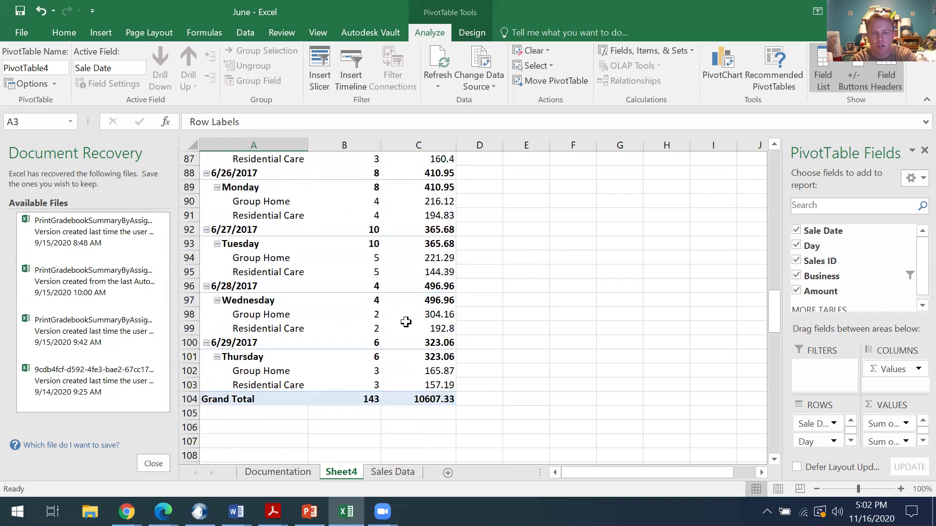
{"action": "scroll", "coordinate": [405, 322], "scroll_direction": "up", "scroll_amount": 4}
{"action": "scroll", "coordinate": [405, 322], "scroll_direction": "up", "scroll_amount": 8}
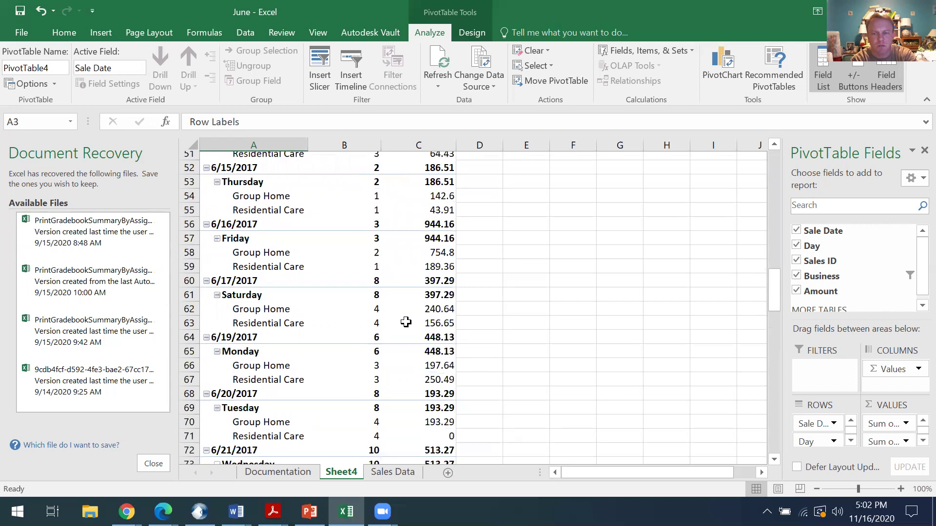
{"action": "scroll", "coordinate": [405, 322], "scroll_direction": "up", "scroll_amount": 10}
{"action": "scroll", "coordinate": [405, 322], "scroll_direction": "up", "scroll_amount": 4}
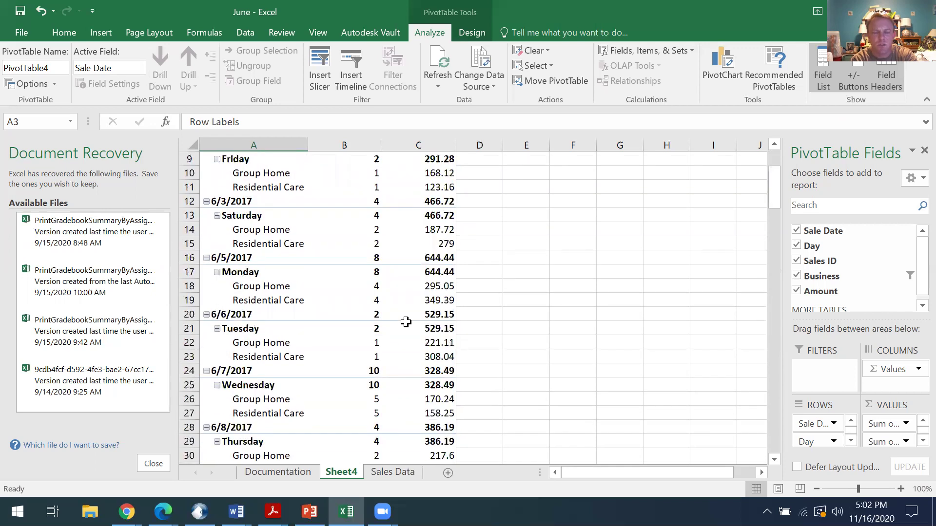
{"action": "scroll", "coordinate": [405, 321], "scroll_direction": "up", "scroll_amount": 1}
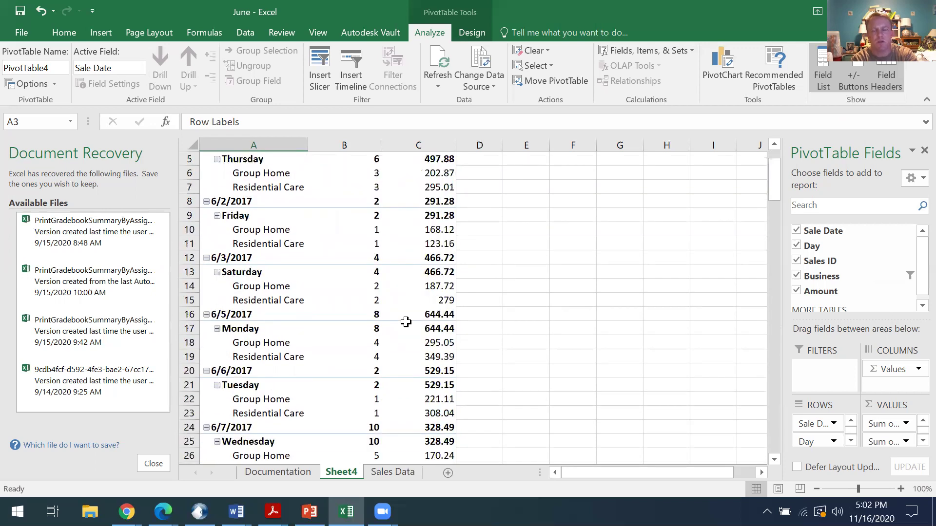
Switch to Sales Data, select the 279 amount in E11 and scroll through the rows
{"action": "left_click", "coordinate": [392, 473]}
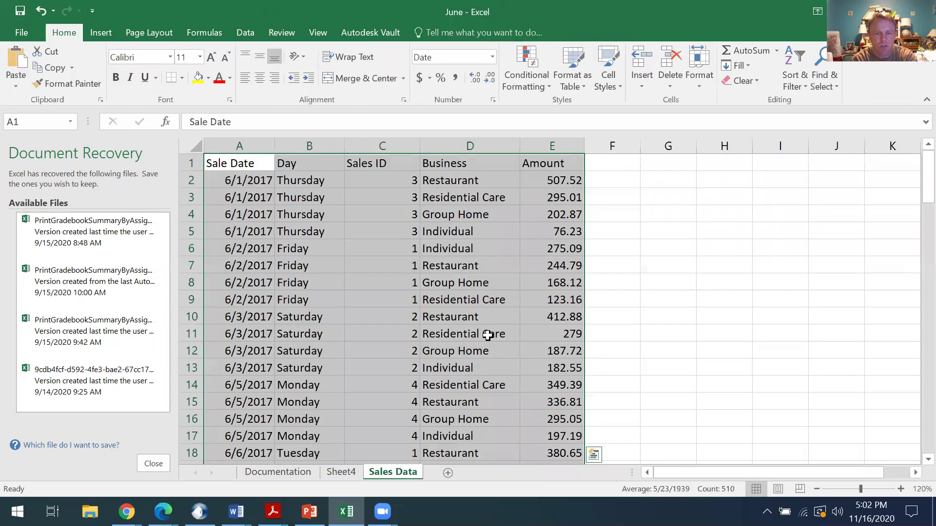
{"action": "scroll", "coordinate": [491, 372], "scroll_direction": "down", "scroll_amount": 1}
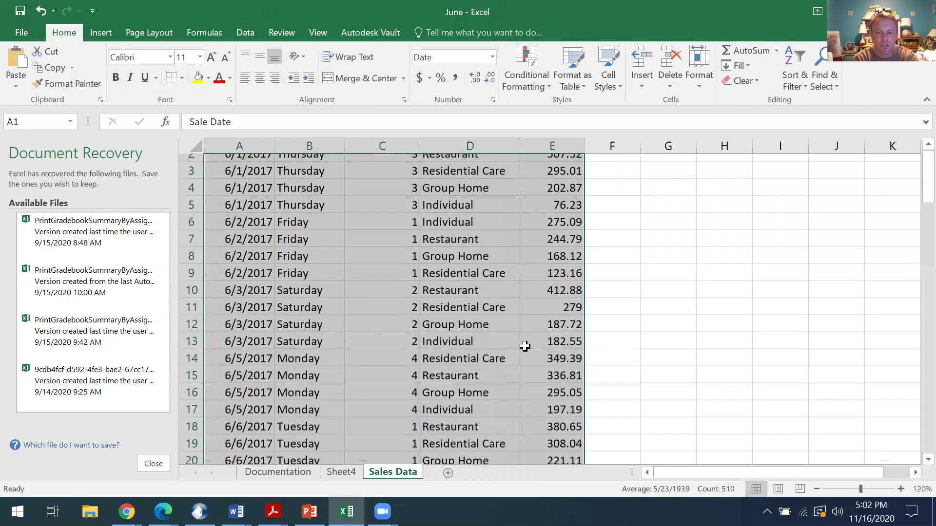
{"action": "scroll", "coordinate": [524, 346], "scroll_direction": "up", "scroll_amount": 1}
{"action": "left_click", "coordinate": [567, 335]}
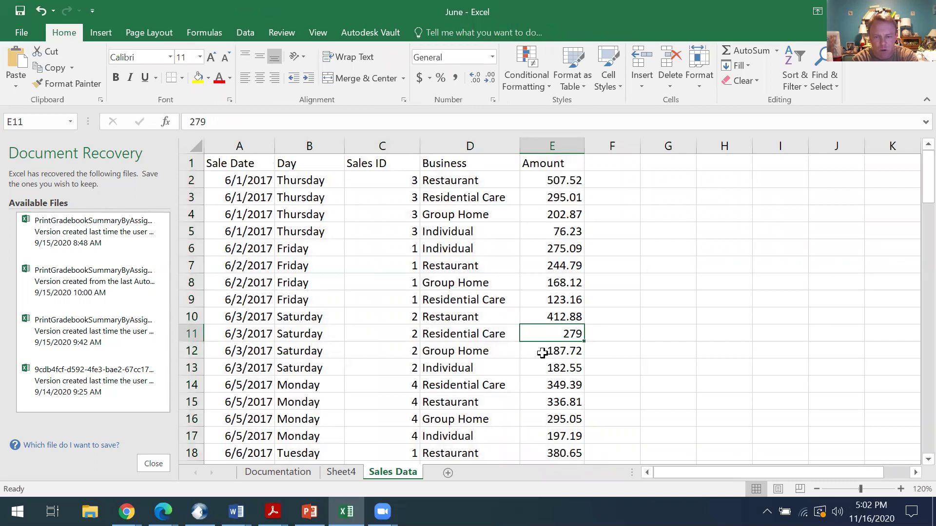
{"action": "scroll", "coordinate": [542, 353], "scroll_direction": "down", "scroll_amount": 7}
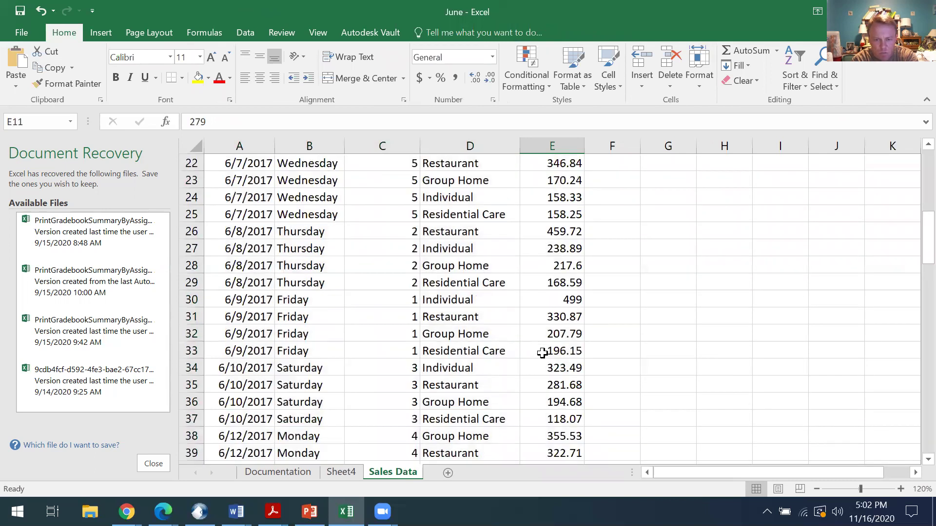
{"action": "scroll", "coordinate": [542, 353], "scroll_direction": "down", "scroll_amount": 4}
{"action": "scroll", "coordinate": [542, 353], "scroll_direction": "down", "scroll_amount": 1}
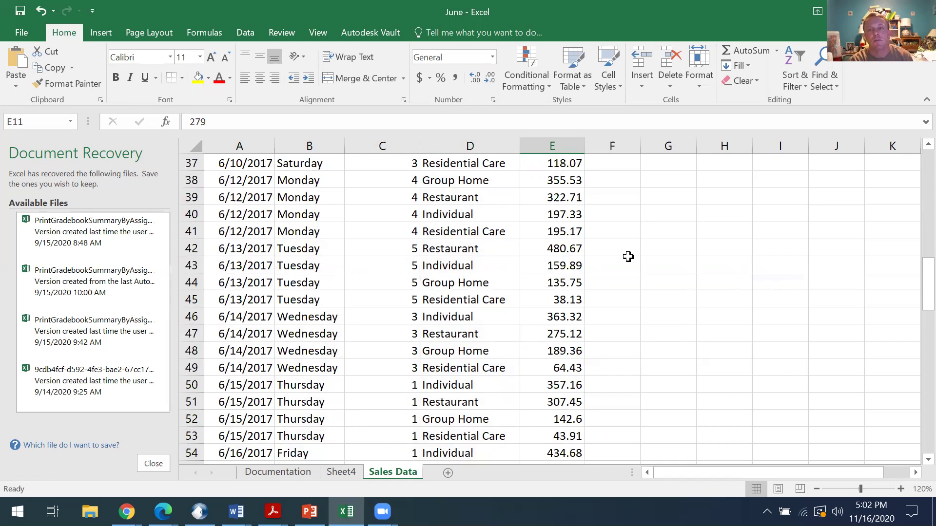
Search Sales Data for 279 with Find & Select > Find, then close the dialog
{"action": "left_click", "coordinate": [817, 86]}
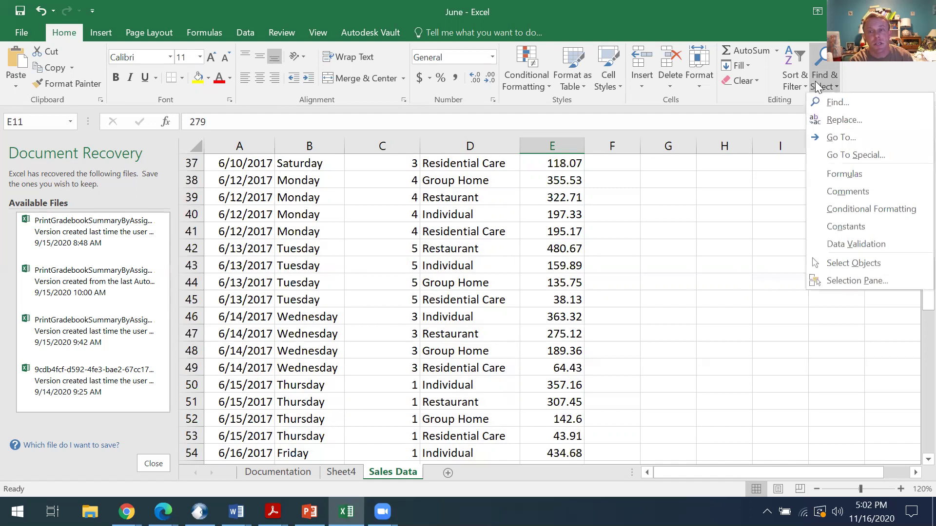
{"action": "left_click", "coordinate": [834, 102]}
{"action": "key", "text": "BackSpace"}
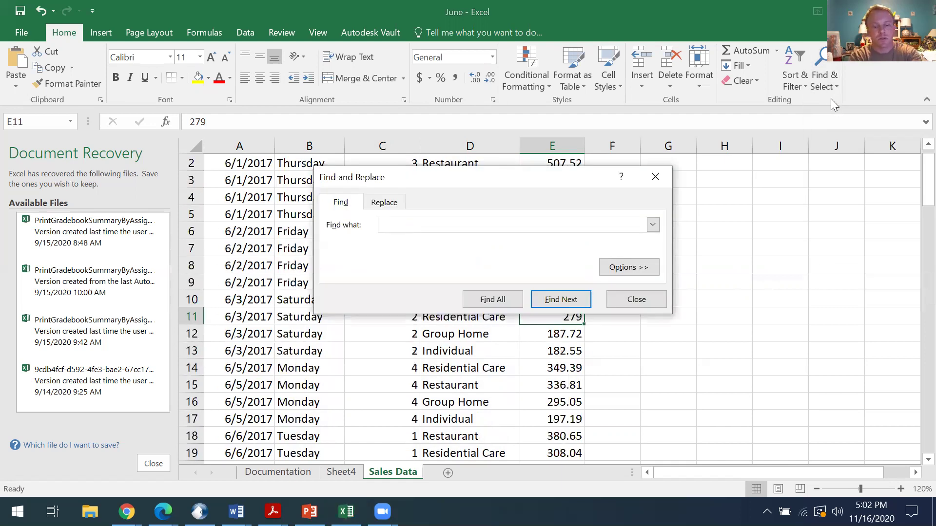
{"action": "type", "text": "279"}
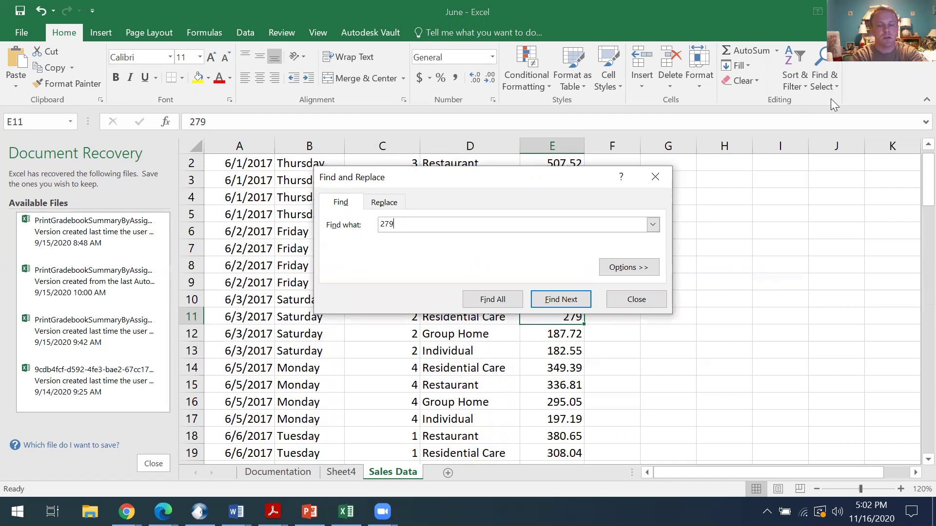
{"action": "left_click", "coordinate": [570, 294]}
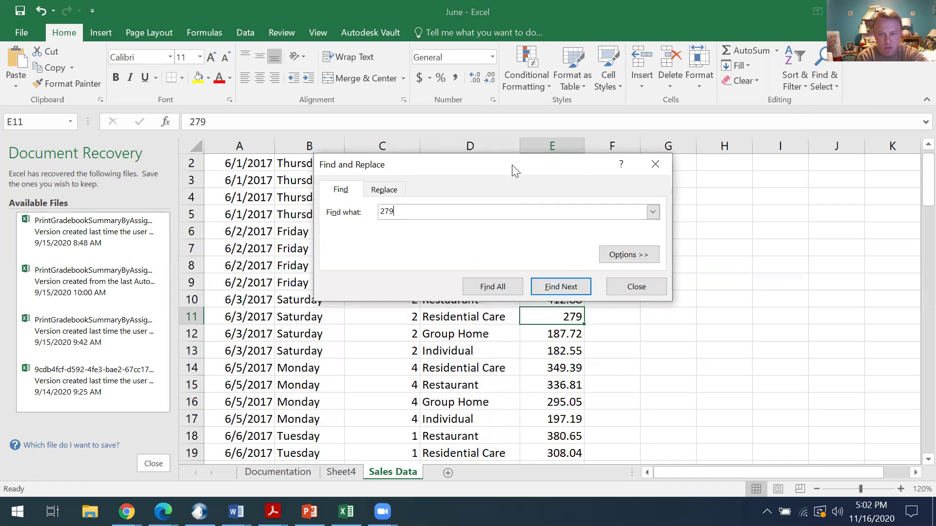
{"action": "left_click_drag", "start_coordinate": [515, 171], "coordinate": [708, 83]}
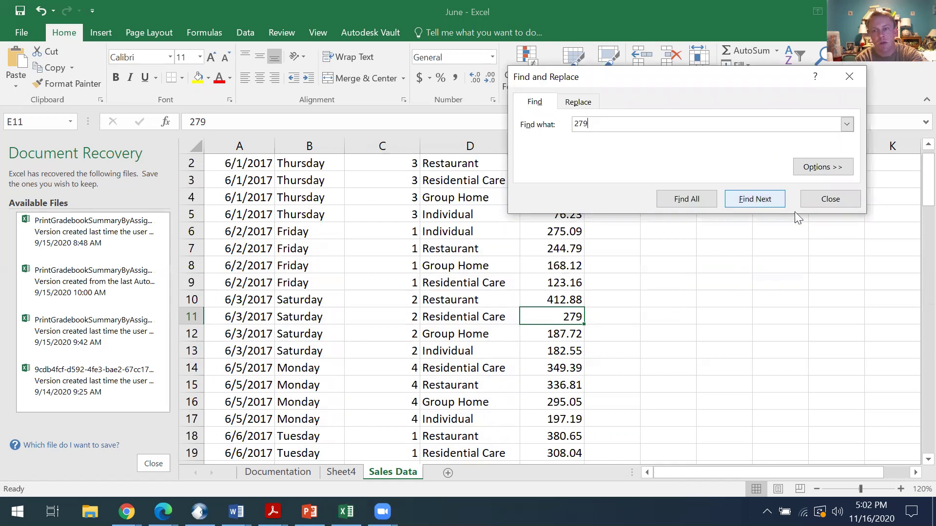
{"action": "key", "text": "Escape"}
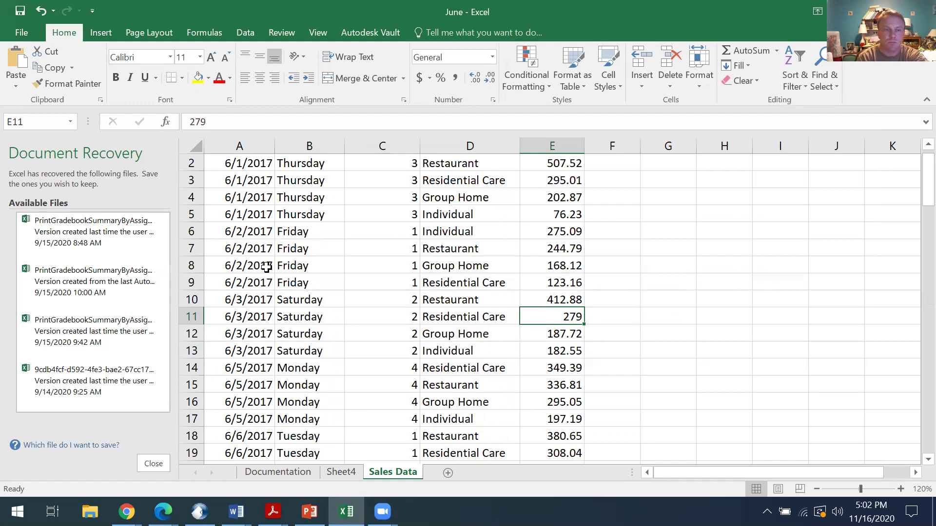
Apply Sort & Filter > Filter to columns A:E and open the Sale Date filter dropdown
{"action": "scroll", "coordinate": [324, 271], "scroll_direction": "up", "scroll_amount": 1}
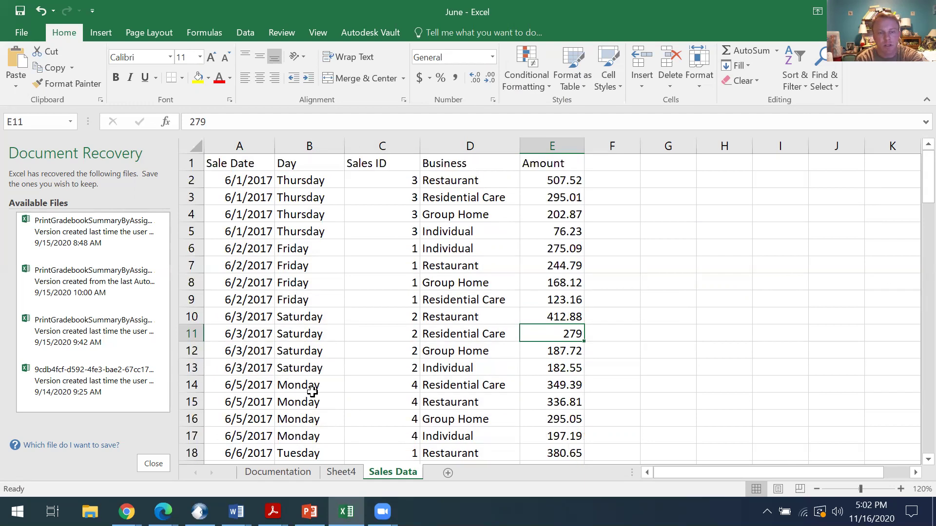
{"action": "left_click", "coordinate": [231, 147]}
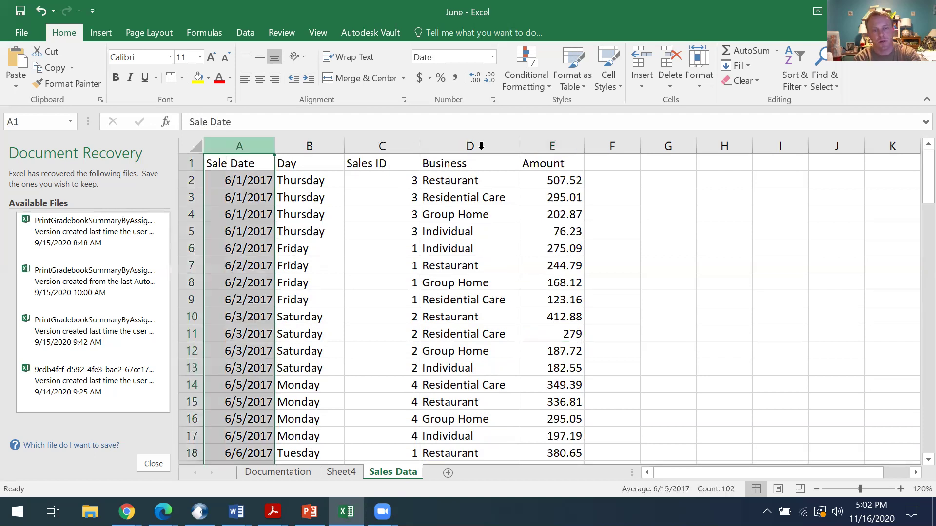
{"action": "left_click_drag", "start_coordinate": [535, 149], "coordinate": [552, 146]}
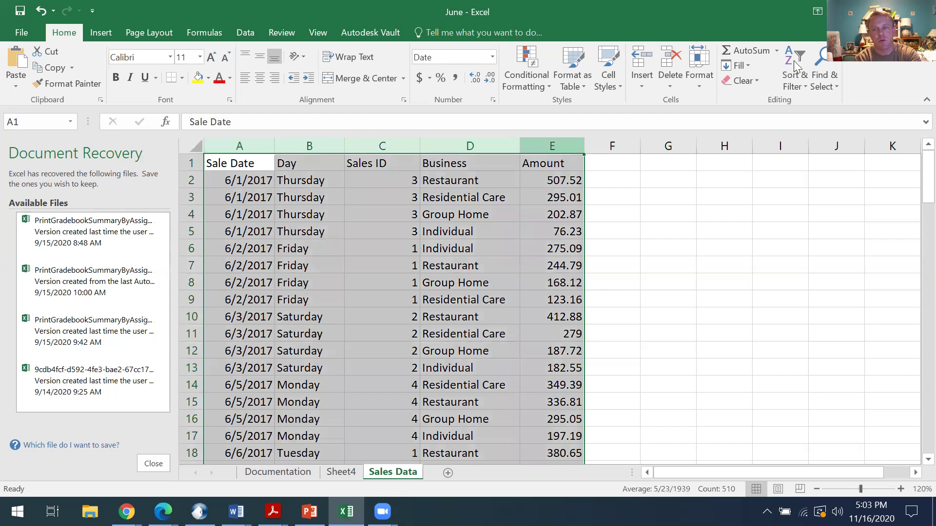
{"action": "left_click", "coordinate": [806, 84]}
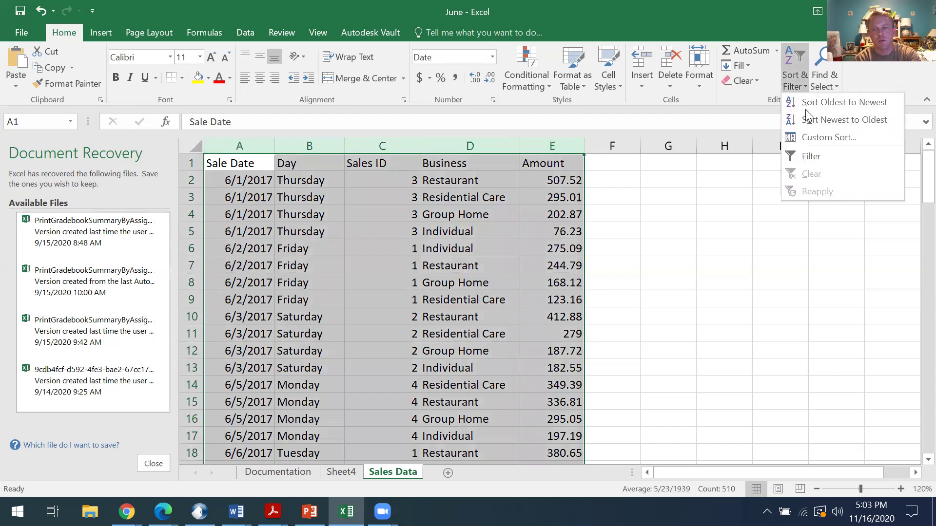
{"action": "left_click", "coordinate": [805, 154]}
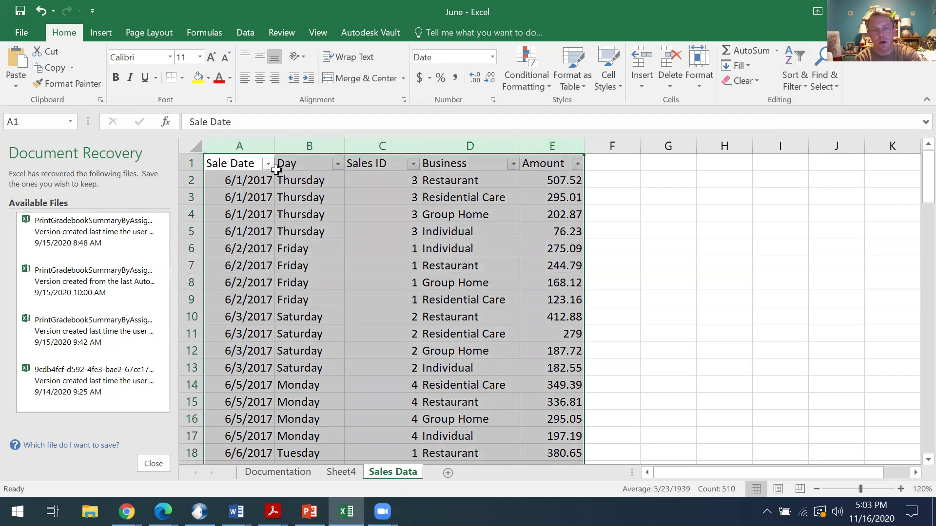
{"action": "left_click", "coordinate": [269, 180]}
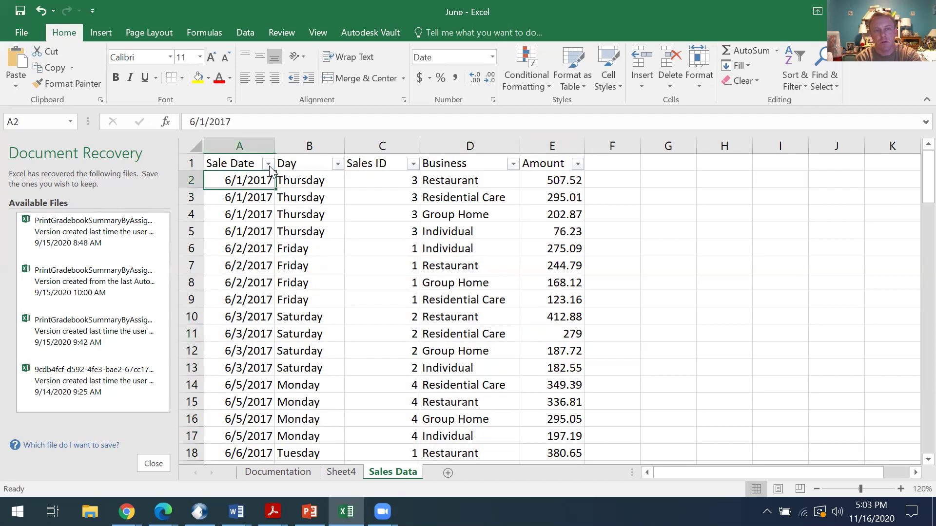
{"action": "left_click", "coordinate": [268, 164]}
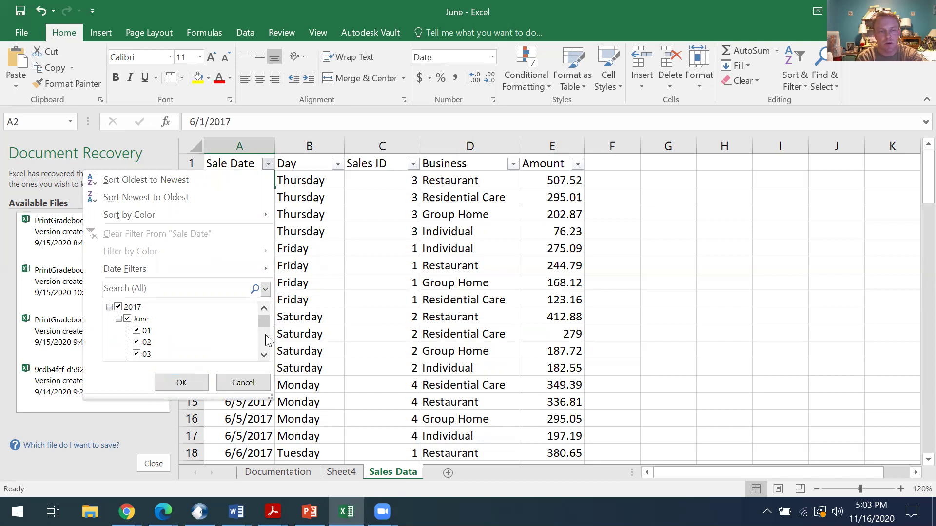
{"action": "left_click_drag", "start_coordinate": [265, 335], "coordinate": [264, 310]}
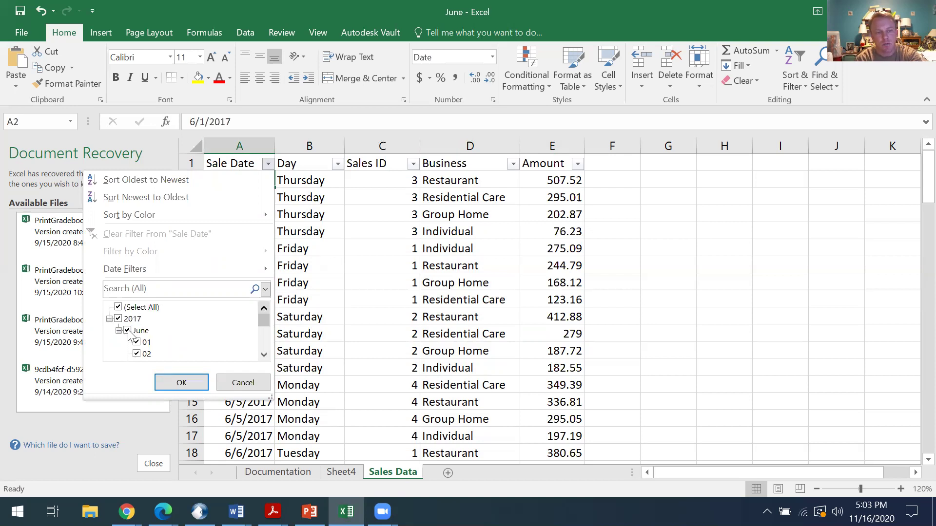
Clear and then re-select all dates in the Sale Date filter list
{"action": "left_click", "coordinate": [170, 331]}
{"action": "scroll", "coordinate": [173, 337], "scroll_direction": "down", "scroll_amount": 3}
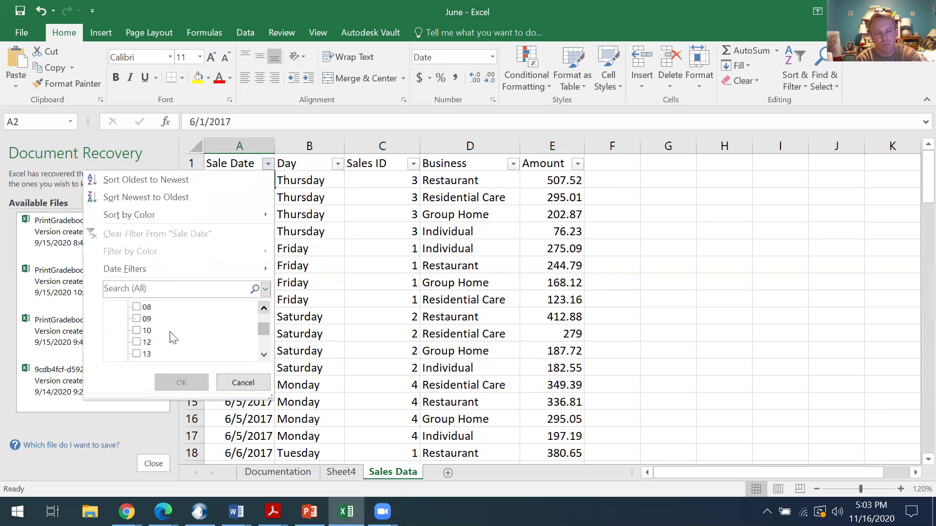
{"action": "scroll", "coordinate": [174, 337], "scroll_direction": "down", "scroll_amount": 4}
{"action": "scroll", "coordinate": [173, 337], "scroll_direction": "up", "scroll_amount": 3}
{"action": "scroll", "coordinate": [134, 334], "scroll_direction": "up", "scroll_amount": 3}
{"action": "left_click", "coordinate": [130, 331]}
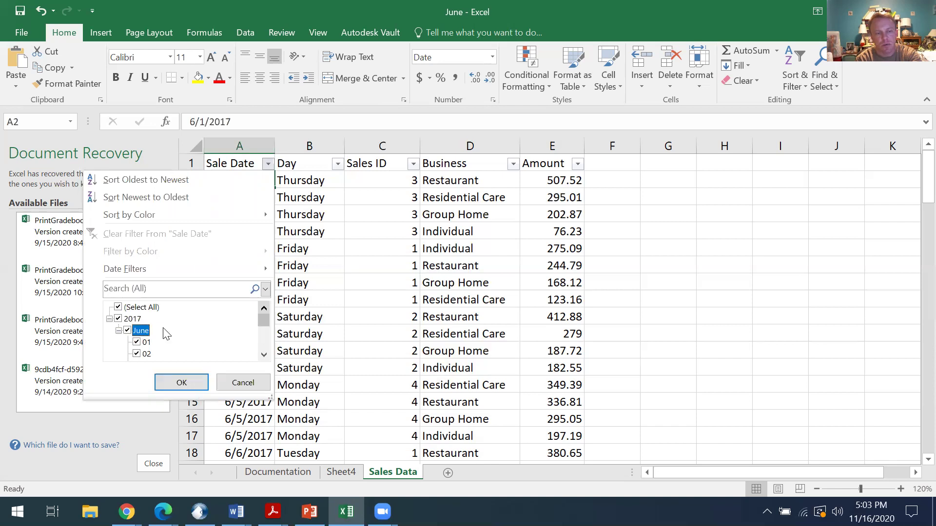
{"action": "scroll", "coordinate": [166, 334], "scroll_direction": "down", "scroll_amount": 2}
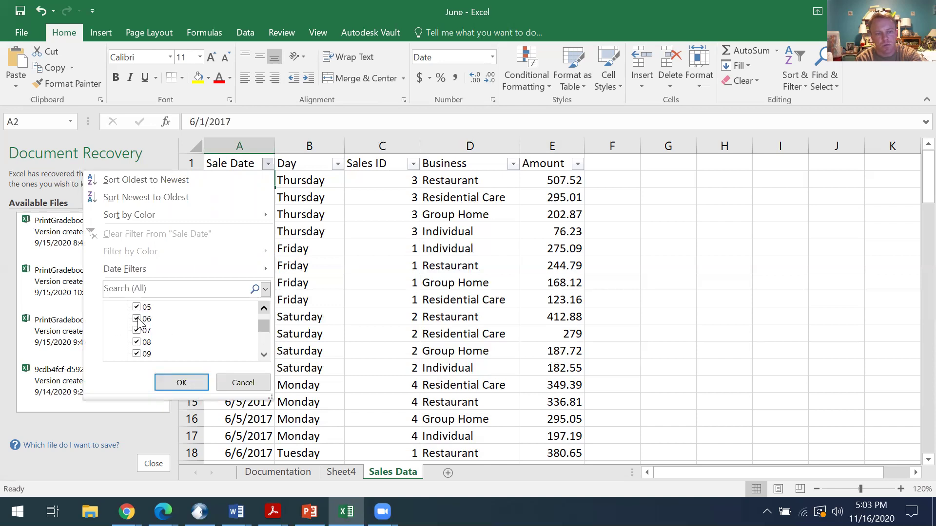
Exclude June 6, 8, 17, 19 and 20 from the Sale Date filter and apply it
{"action": "left_click", "coordinate": [137, 320]}
{"action": "left_click", "coordinate": [169, 344]}
{"action": "scroll", "coordinate": [146, 346], "scroll_direction": "down", "scroll_amount": 3}
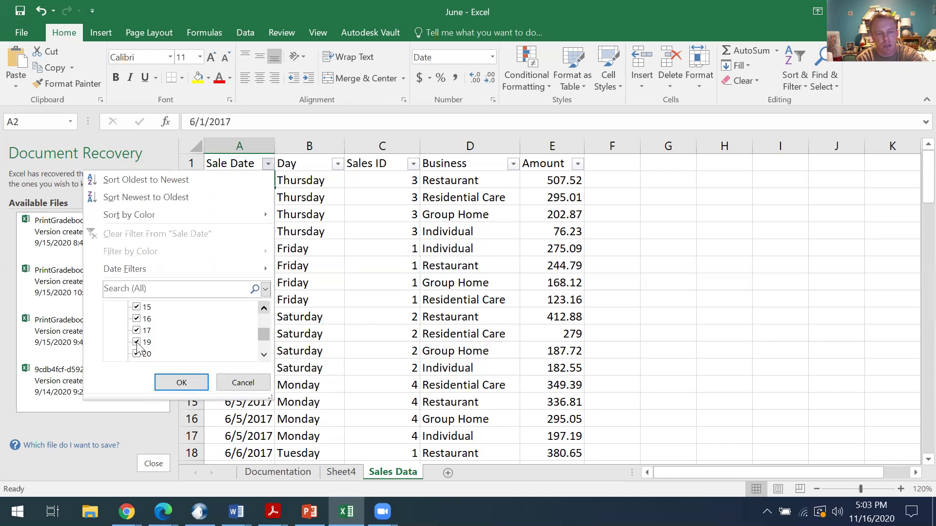
{"action": "left_click", "coordinate": [137, 342]}
{"action": "left_click", "coordinate": [136, 330]}
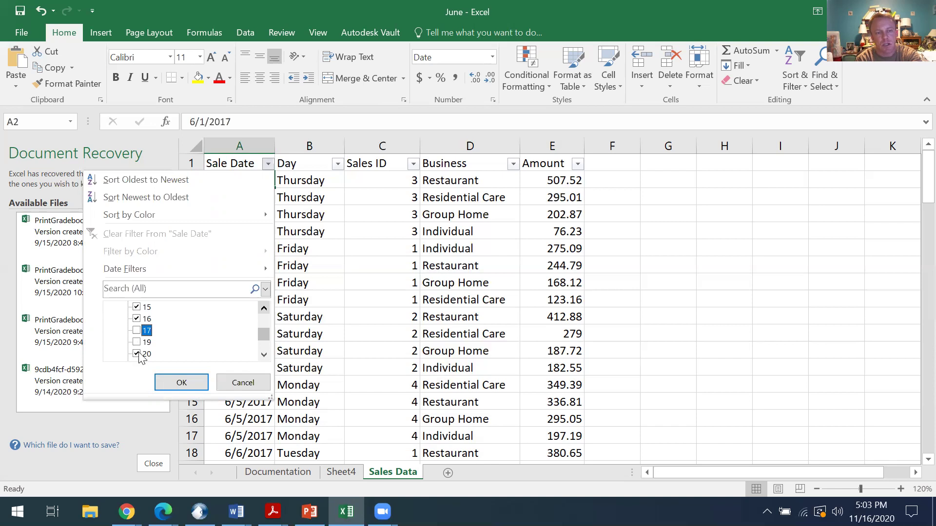
{"action": "left_click", "coordinate": [137, 354]}
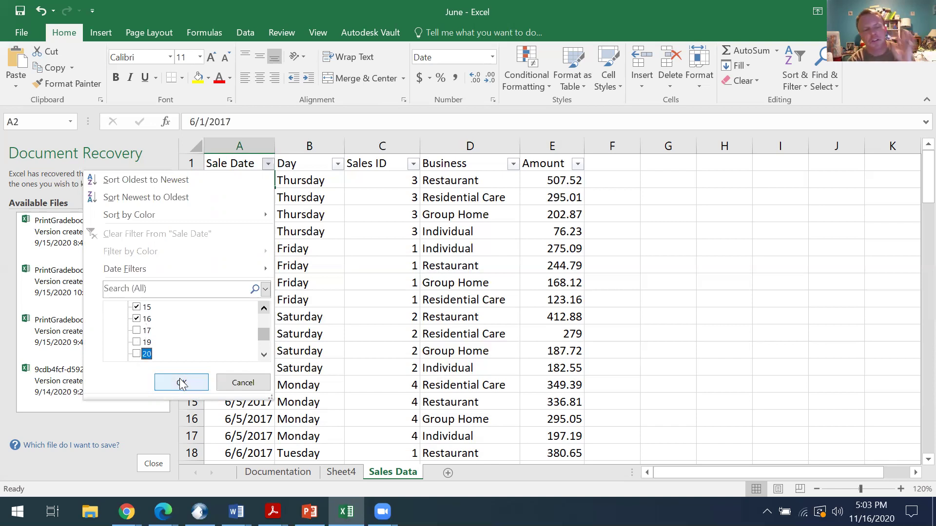
{"action": "left_click", "coordinate": [182, 383]}
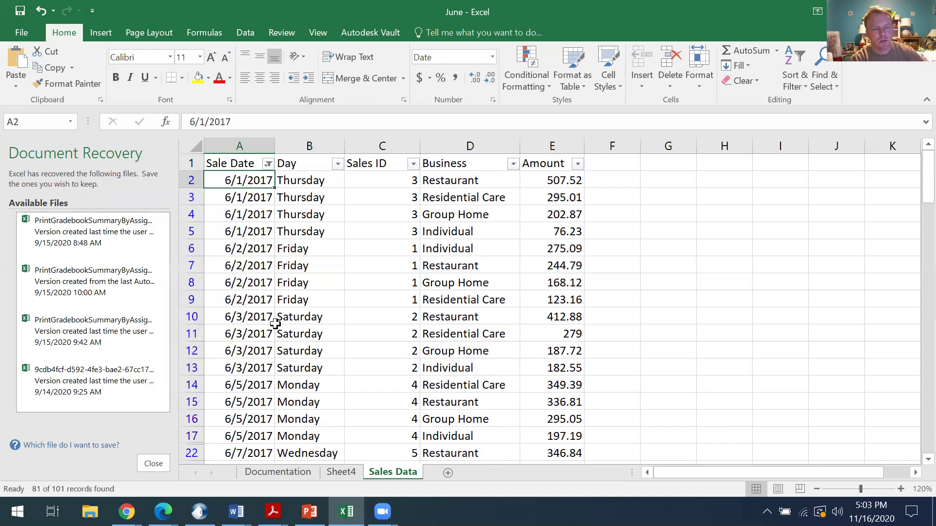
Scroll through the 81 remaining sales records to review the filtered data
{"action": "scroll", "coordinate": [267, 341], "scroll_direction": "down", "scroll_amount": 2}
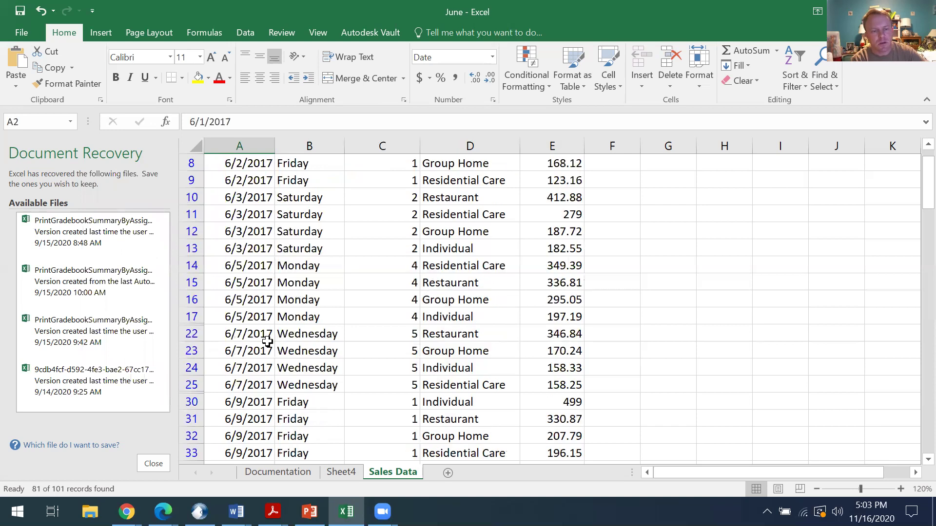
{"action": "scroll", "coordinate": [268, 342], "scroll_direction": "down", "scroll_amount": 2}
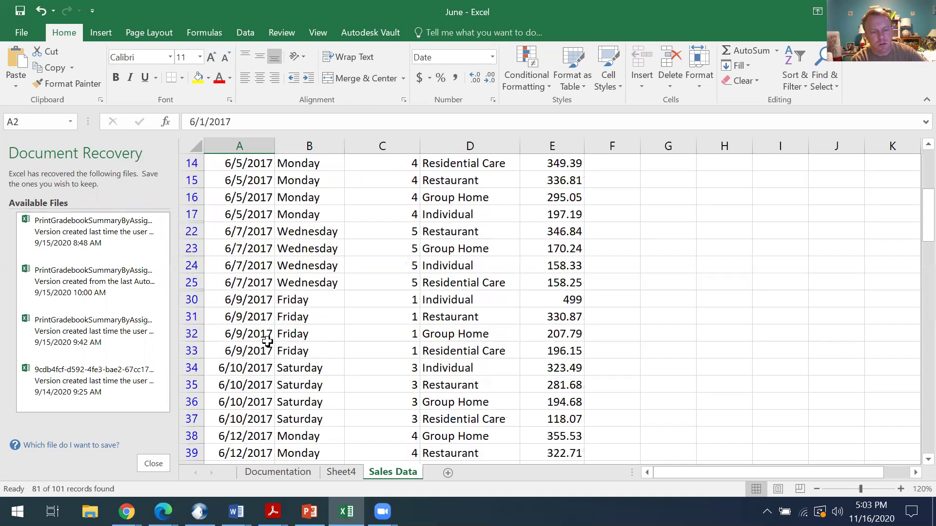
{"action": "scroll", "coordinate": [267, 342], "scroll_direction": "down", "scroll_amount": 5}
{"action": "scroll", "coordinate": [267, 342], "scroll_direction": "down", "scroll_amount": 1}
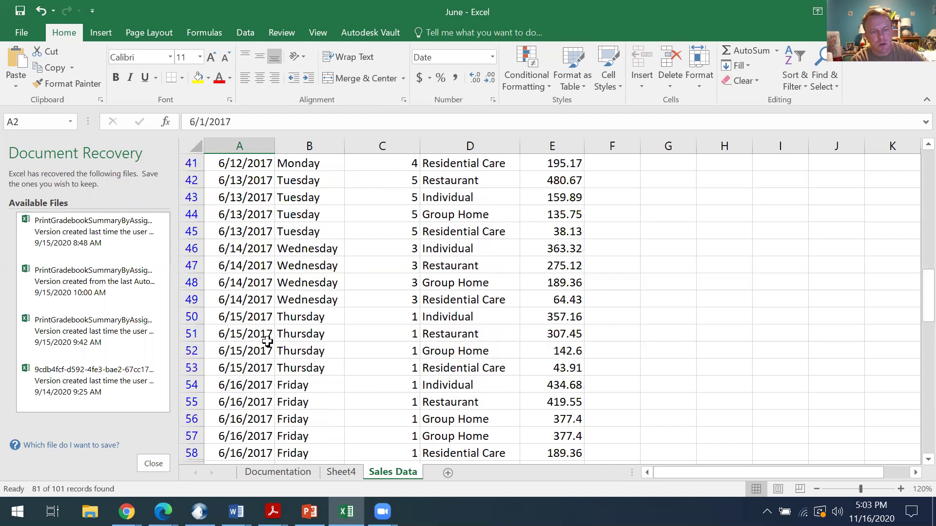
{"action": "scroll", "coordinate": [267, 342], "scroll_direction": "down", "scroll_amount": 1}
{"action": "scroll", "coordinate": [267, 341], "scroll_direction": "up", "scroll_amount": 10}
{"action": "scroll", "coordinate": [267, 341], "scroll_direction": "up", "scroll_amount": 1}
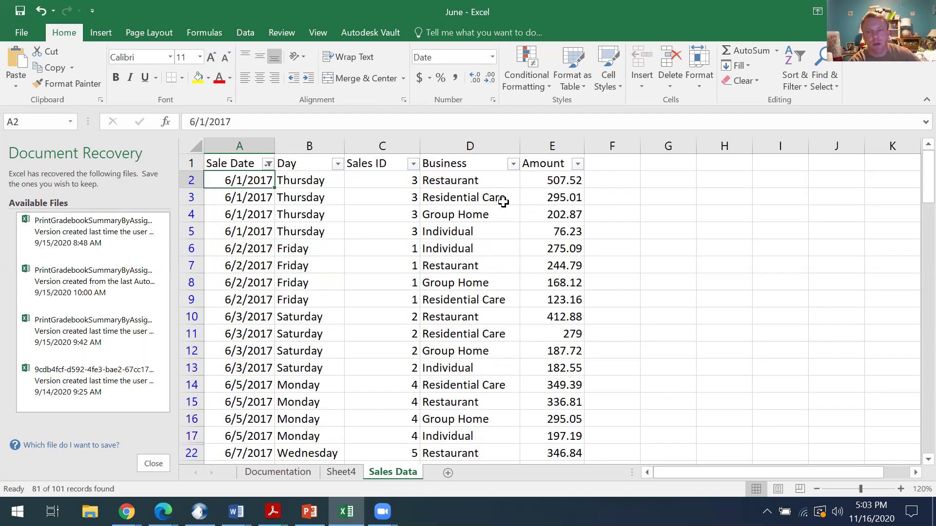
Undo the Sale Date filter so every sales row shows again
{"action": "left_click", "coordinate": [793, 68]}
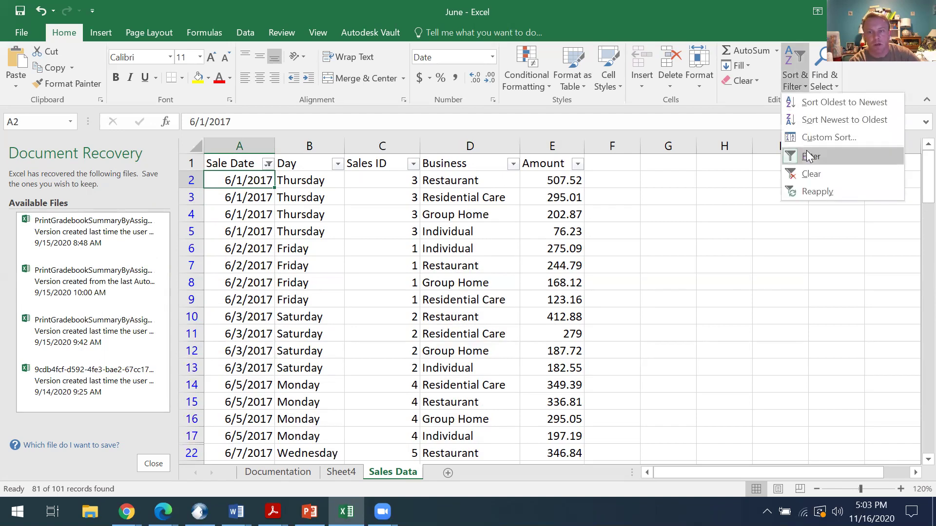
{"action": "left_click", "coordinate": [703, 114]}
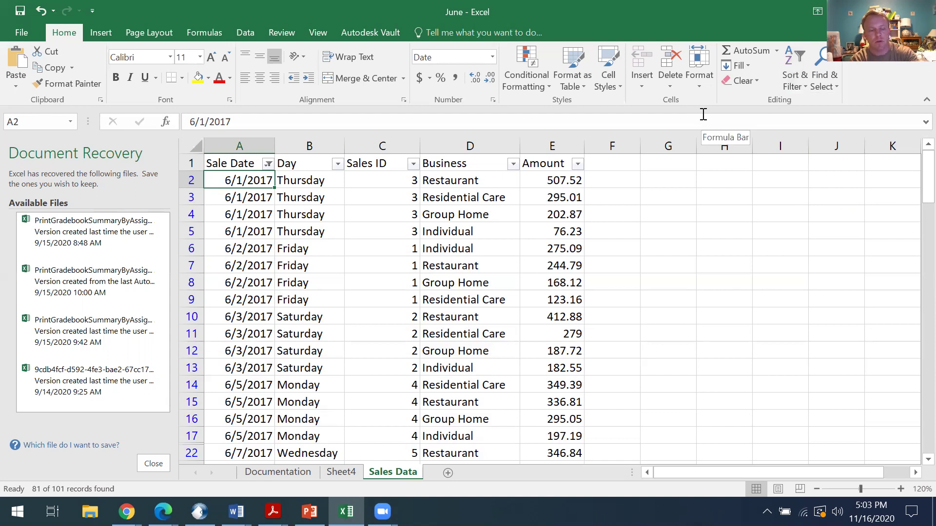
{"action": "key", "text": "ctrl+z"}
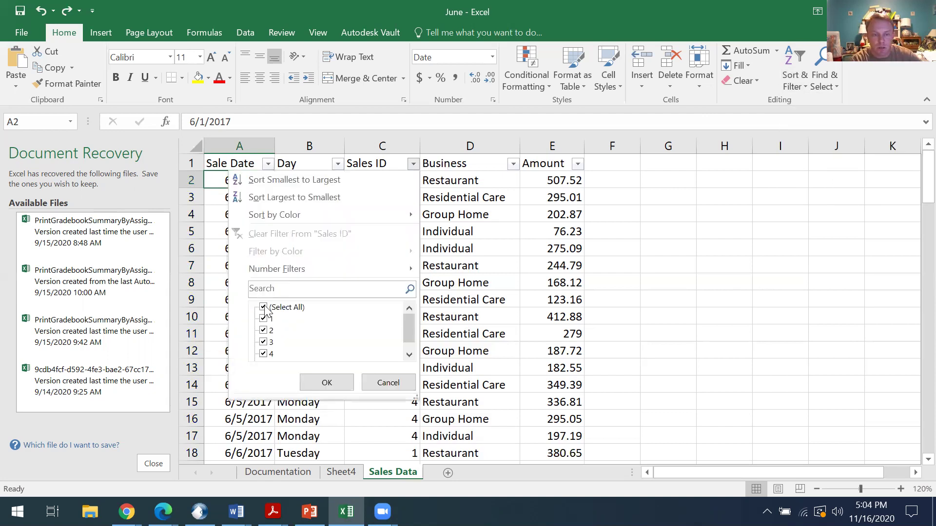
Filter the Sales ID column to show only Sales ID 2
{"action": "left_click", "coordinate": [264, 307]}
{"action": "left_click", "coordinate": [264, 330]}
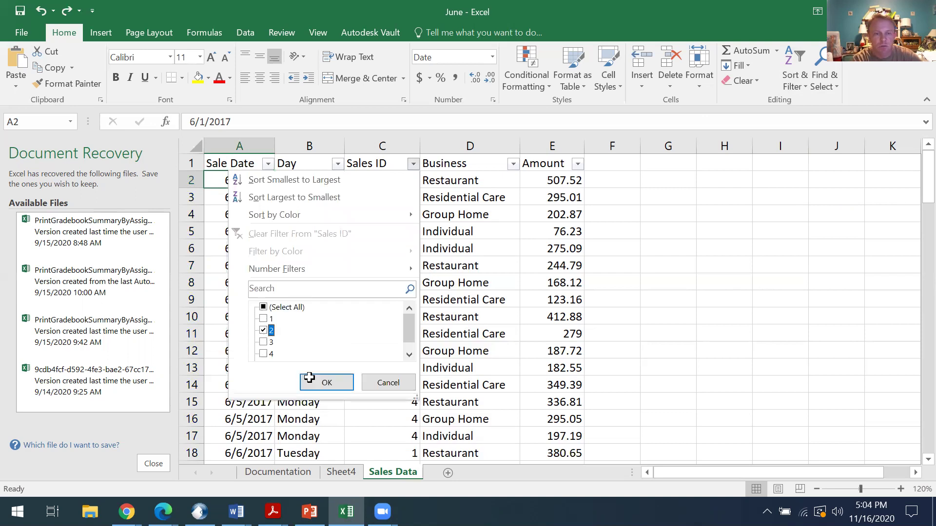
{"action": "left_click", "coordinate": [320, 382]}
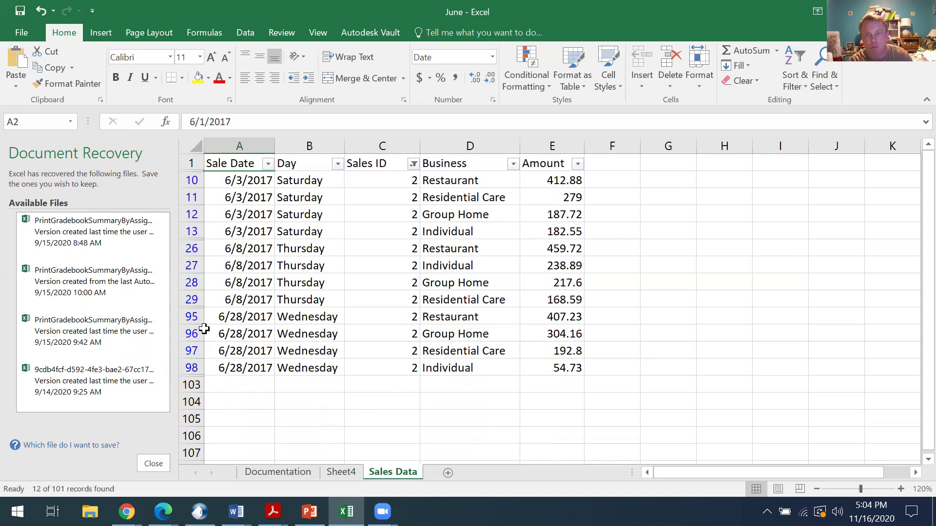
{"action": "left_click", "coordinate": [194, 364]}
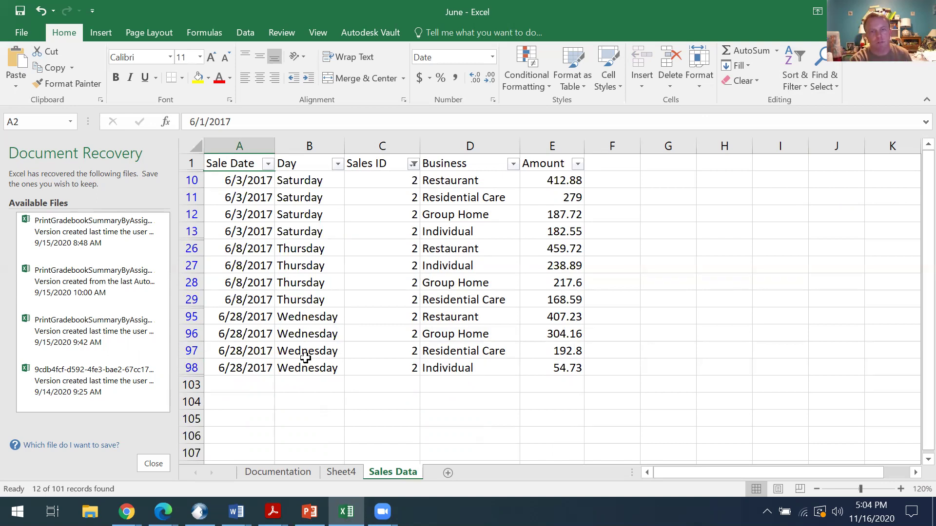
Reselect (Select All) in the Sales ID filter to clear it
{"action": "left_click", "coordinate": [413, 164]}
{"action": "left_click", "coordinate": [263, 307]}
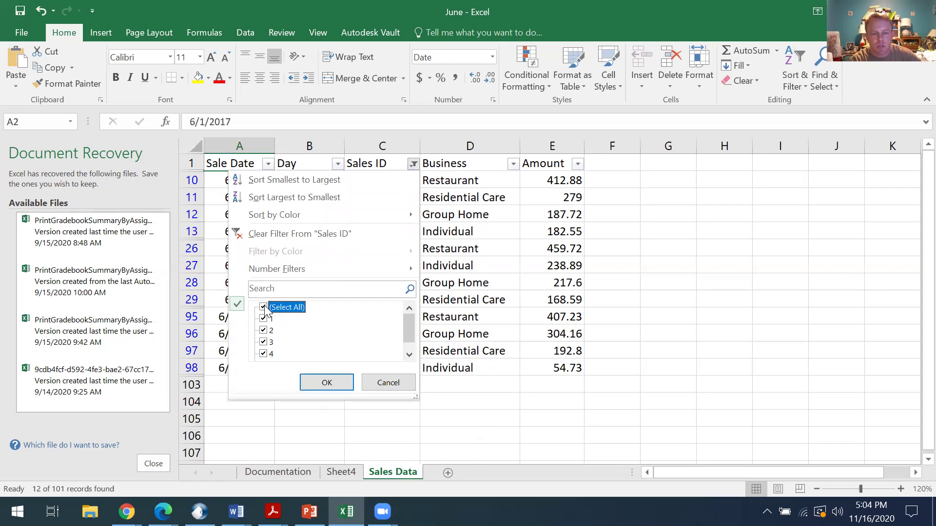
{"action": "left_click", "coordinate": [317, 380]}
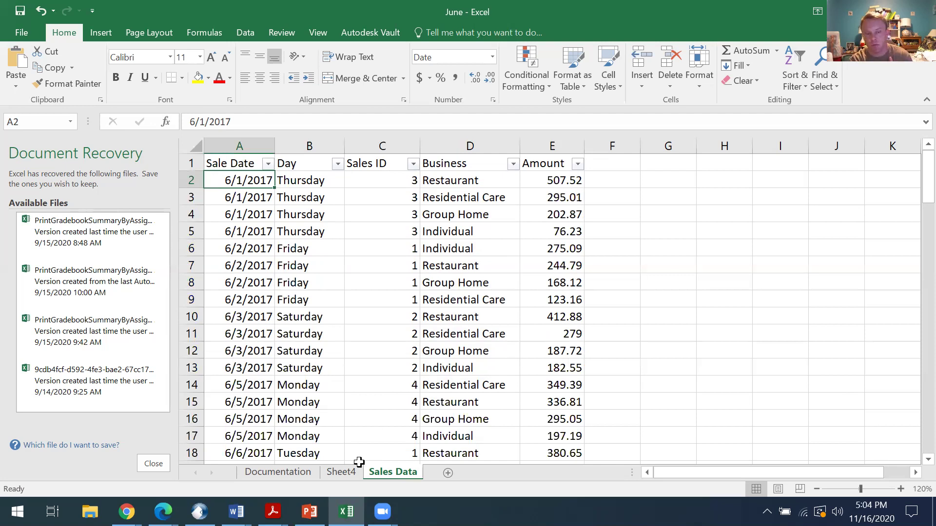
On Sheet4, insert the recommended Clustered Column PivotChart from the PivotTable
{"action": "left_click", "coordinate": [341, 472]}
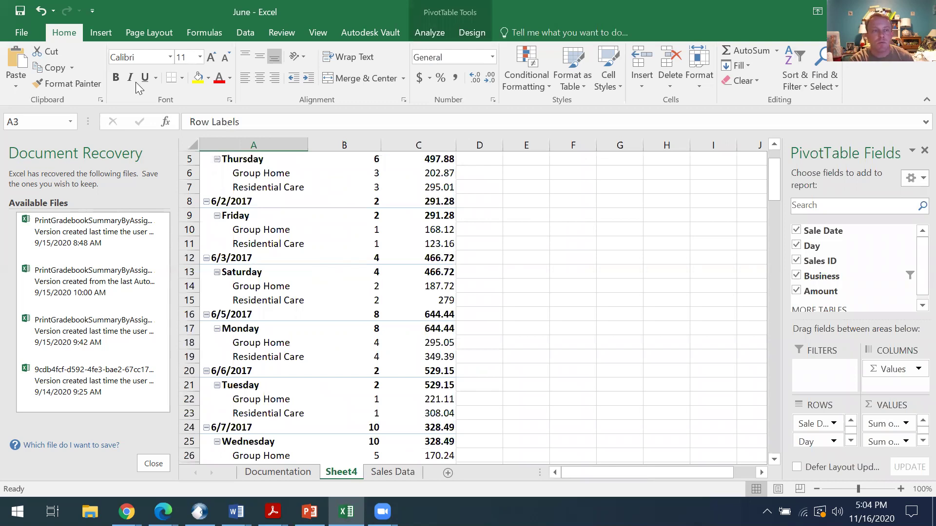
{"action": "left_click", "coordinate": [105, 32]}
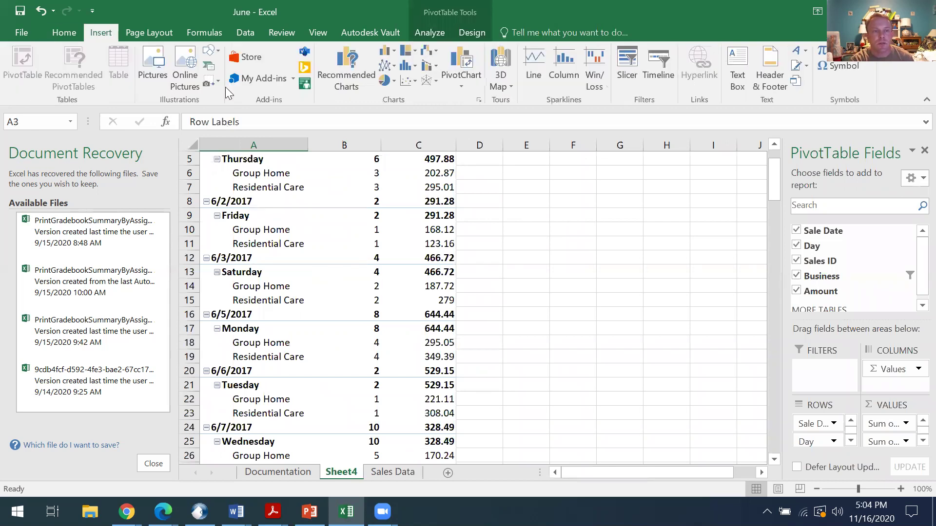
{"action": "left_click", "coordinate": [344, 68]}
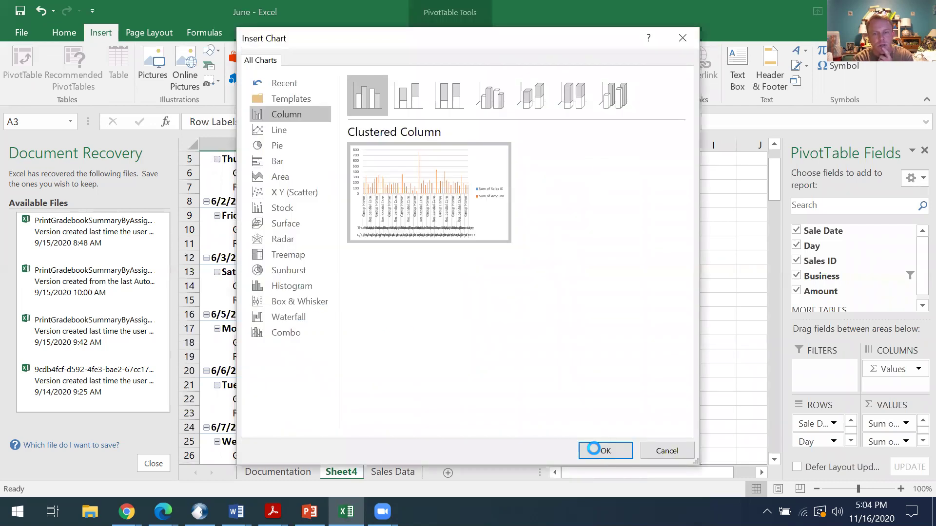
{"action": "left_click", "coordinate": [594, 446]}
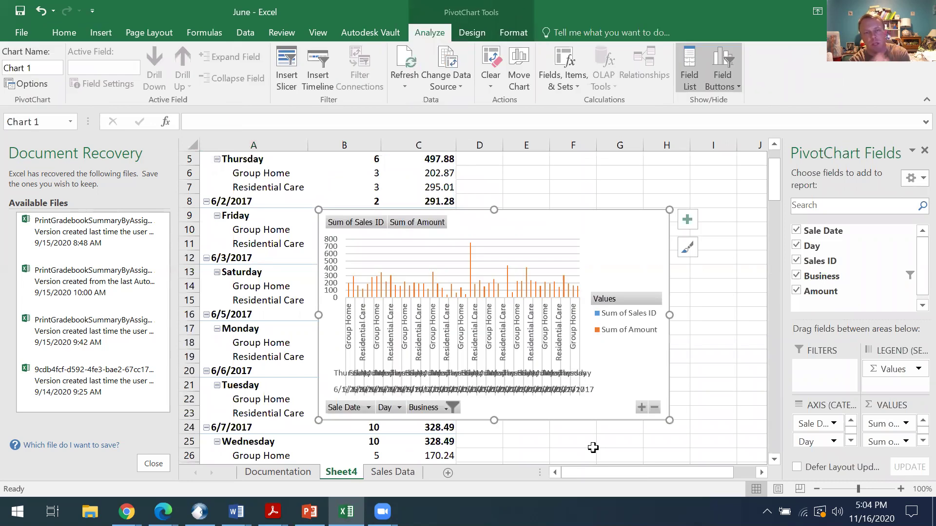
Drag the PivotChart right, off the PivotTable figures, and reselect it
{"action": "right_click", "coordinate": [521, 248]}
{"action": "left_click", "coordinate": [642, 226]}
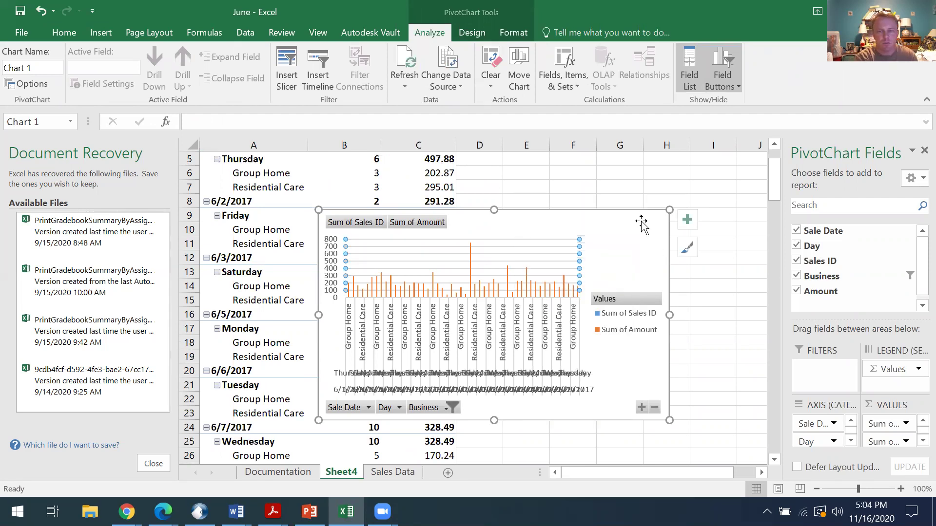
{"action": "left_click_drag", "start_coordinate": [642, 225], "coordinate": [785, 212]}
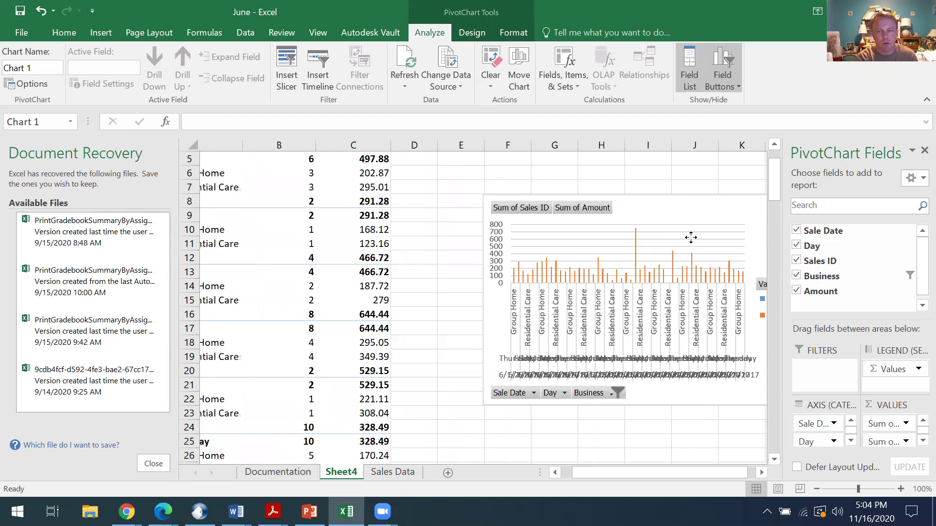
{"action": "scroll", "coordinate": [634, 219], "scroll_direction": "right", "scroll_amount": 2}
{"action": "left_click", "coordinate": [634, 219]}
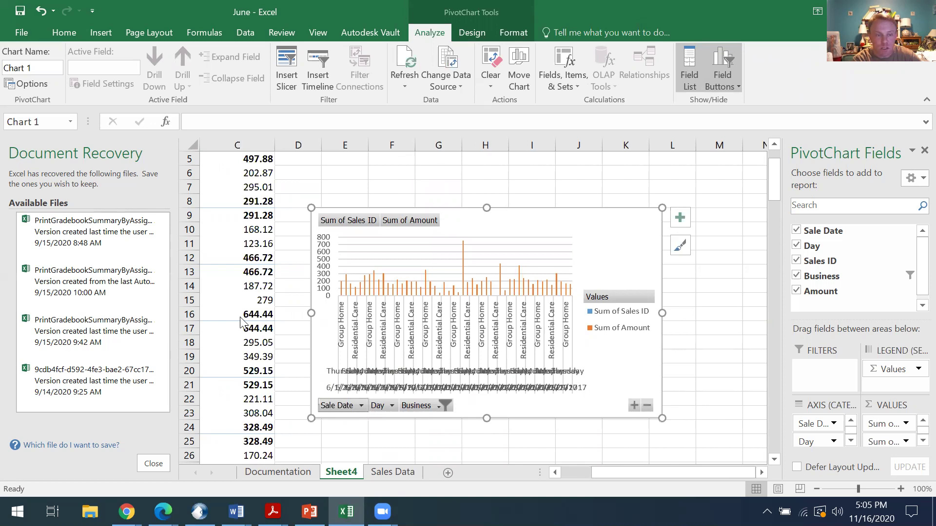
Filter the PivotChart's Sale Date to only 6/1/2017 and 6/9/2017
{"action": "left_click", "coordinate": [207, 312]}
{"action": "left_click", "coordinate": [205, 323]}
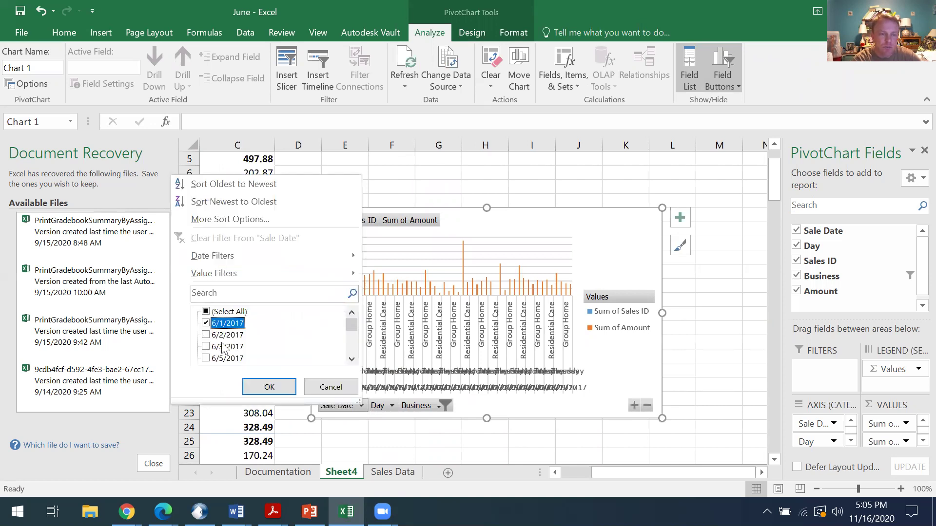
{"action": "scroll", "coordinate": [219, 346], "scroll_direction": "down", "scroll_amount": 2}
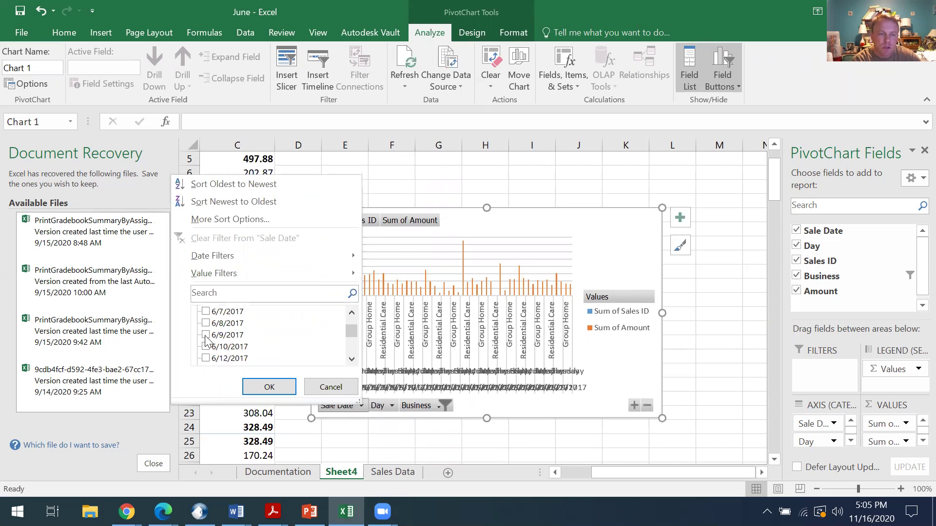
{"action": "left_click", "coordinate": [205, 335]}
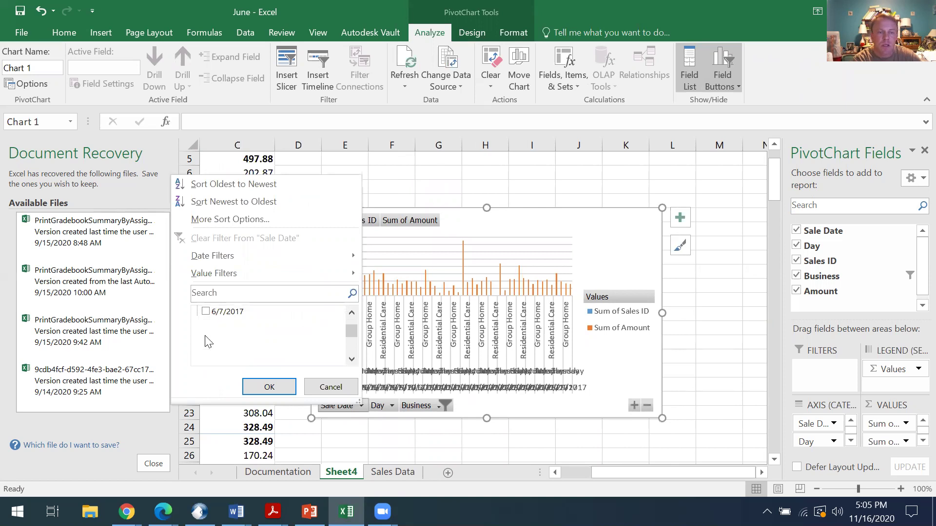
{"action": "left_click", "coordinate": [269, 388]}
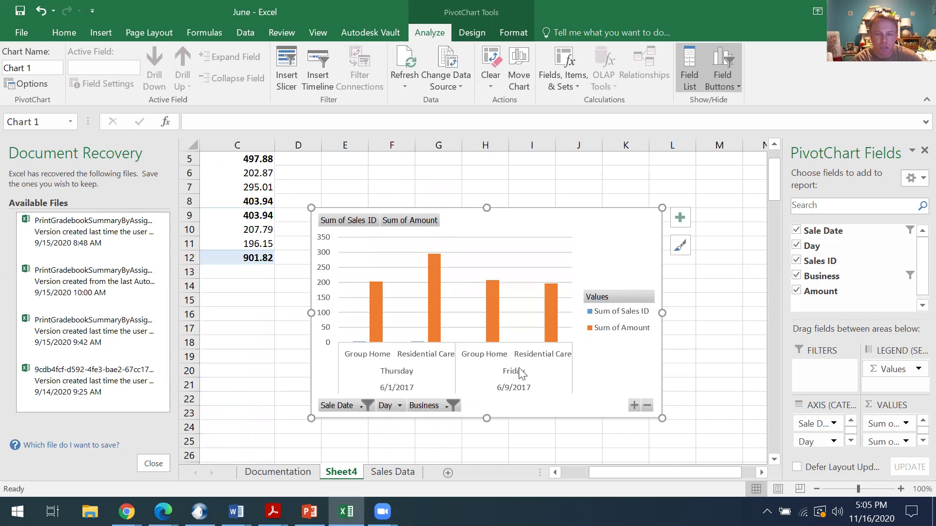
Reselect all four business types in the Business filter
{"action": "left_click", "coordinate": [423, 408]}
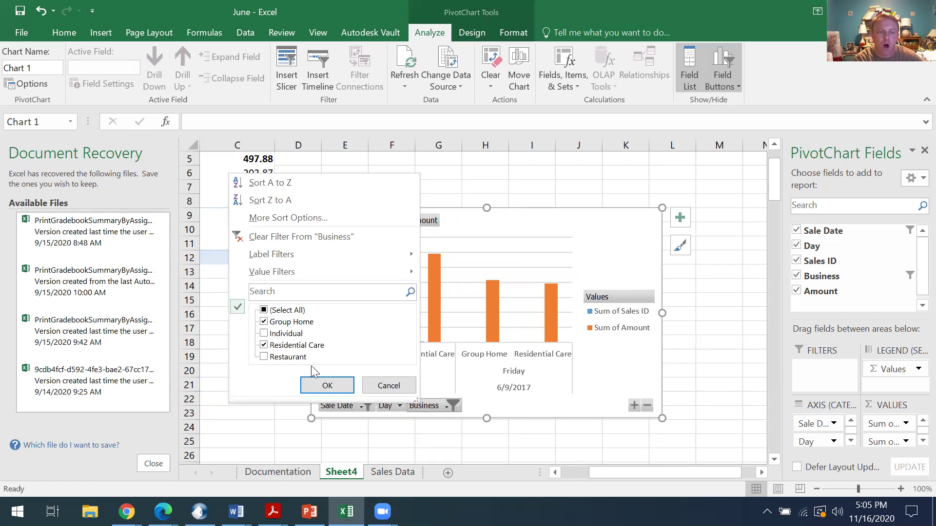
{"action": "left_click", "coordinate": [264, 310]}
{"action": "left_click", "coordinate": [317, 385]}
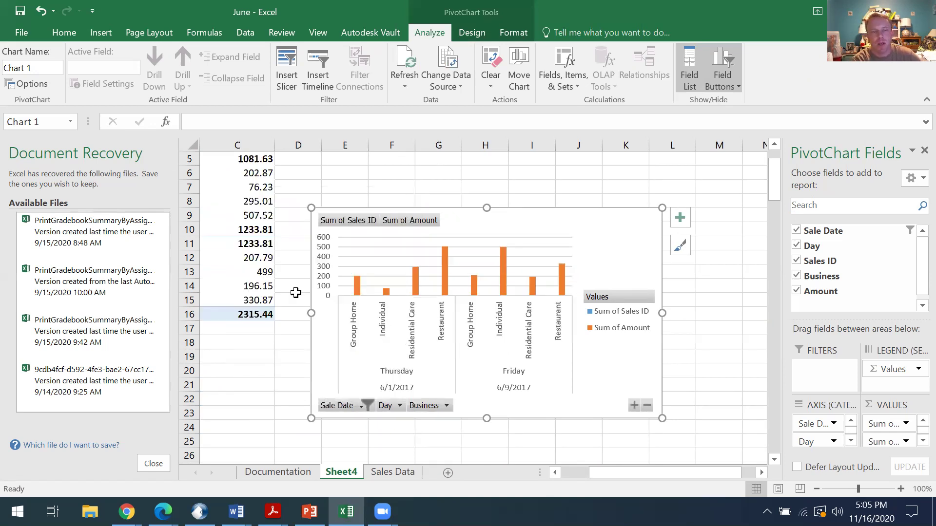
{"action": "scroll", "coordinate": [244, 242], "scroll_direction": "up", "scroll_amount": 2}
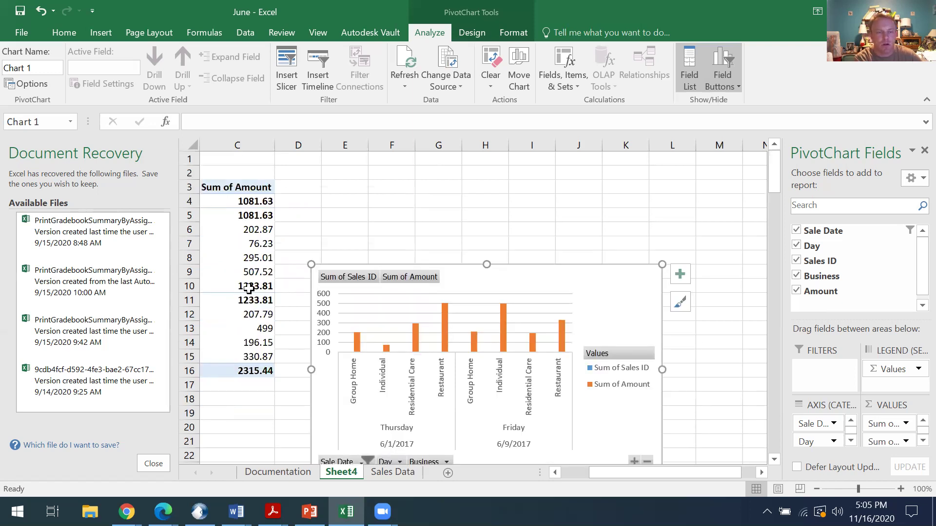
{"action": "scroll", "coordinate": [267, 415], "scroll_direction": "left", "scroll_amount": 3}
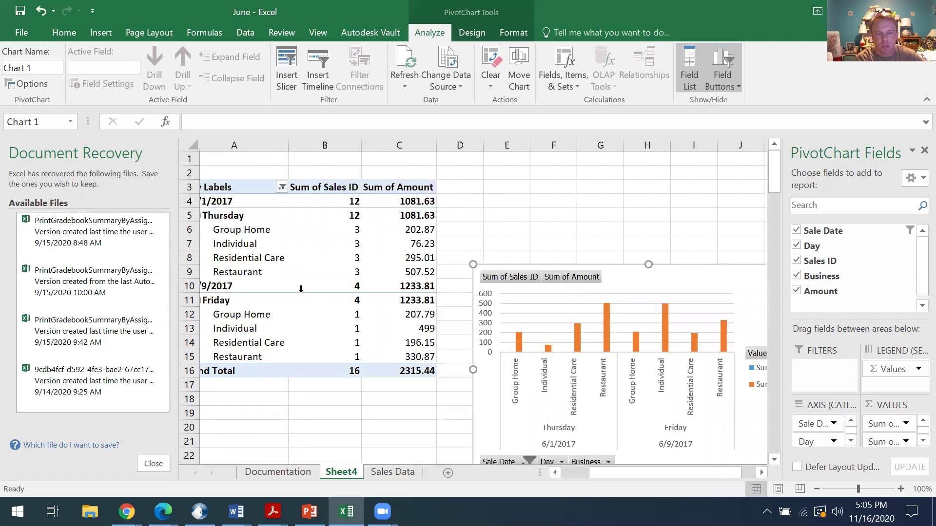
{"action": "scroll", "coordinate": [281, 257], "scroll_direction": "left", "scroll_amount": 1}
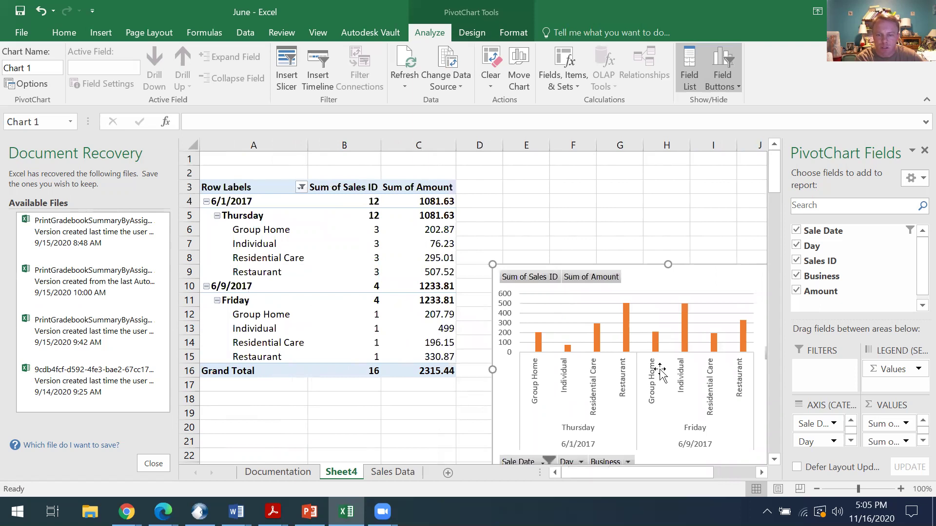
{"action": "scroll", "coordinate": [661, 374], "scroll_direction": "right", "scroll_amount": 1}
{"action": "scroll", "coordinate": [660, 374], "scroll_direction": "down", "scroll_amount": 1}
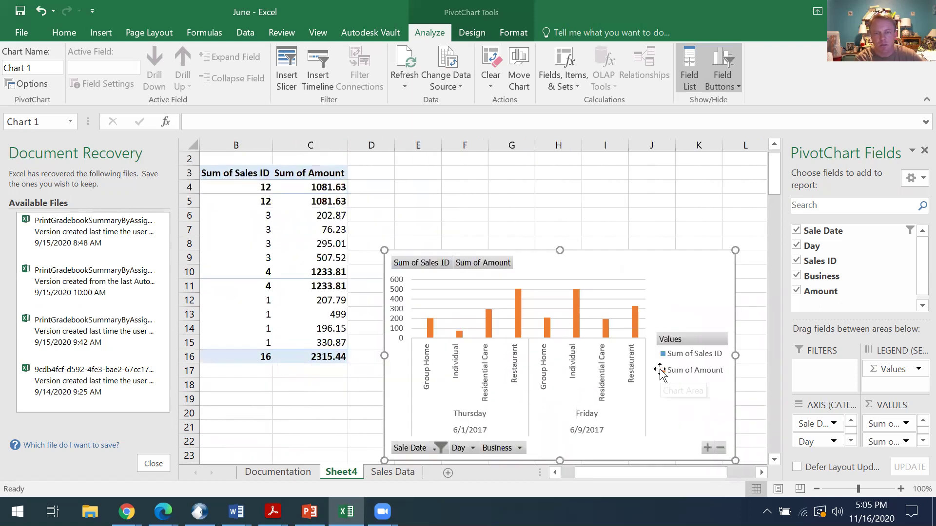
{"action": "scroll", "coordinate": [660, 375], "scroll_direction": "down", "scroll_amount": 1}
{"action": "scroll", "coordinate": [564, 344], "scroll_direction": "left", "scroll_amount": 1}
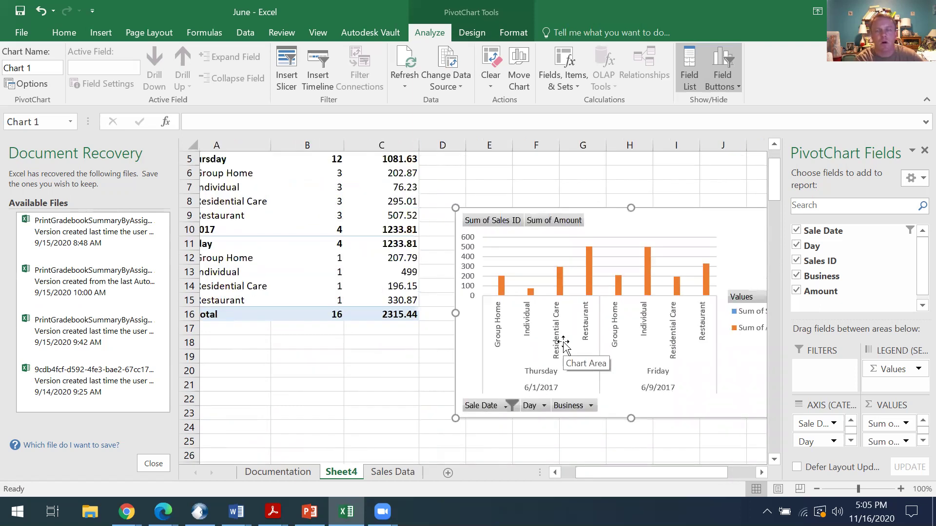
{"action": "scroll", "coordinate": [564, 345], "scroll_direction": "left", "scroll_amount": 1}
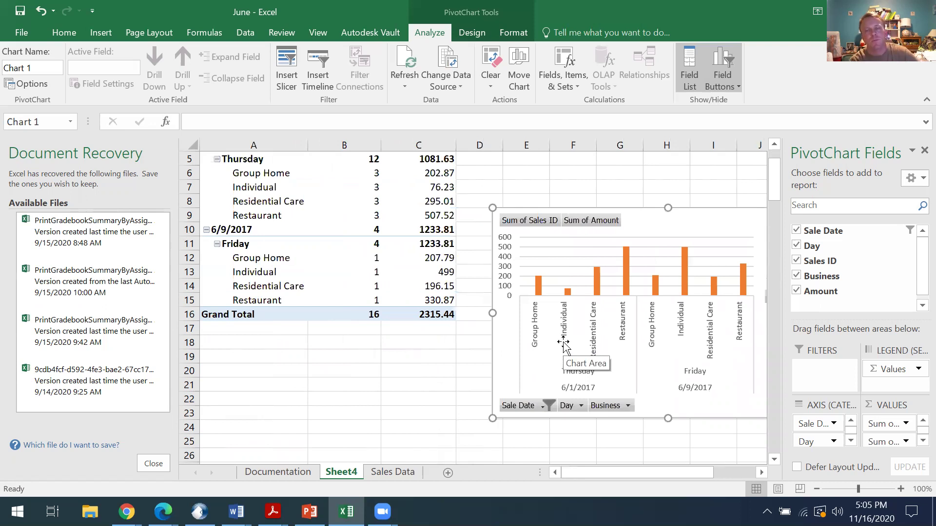